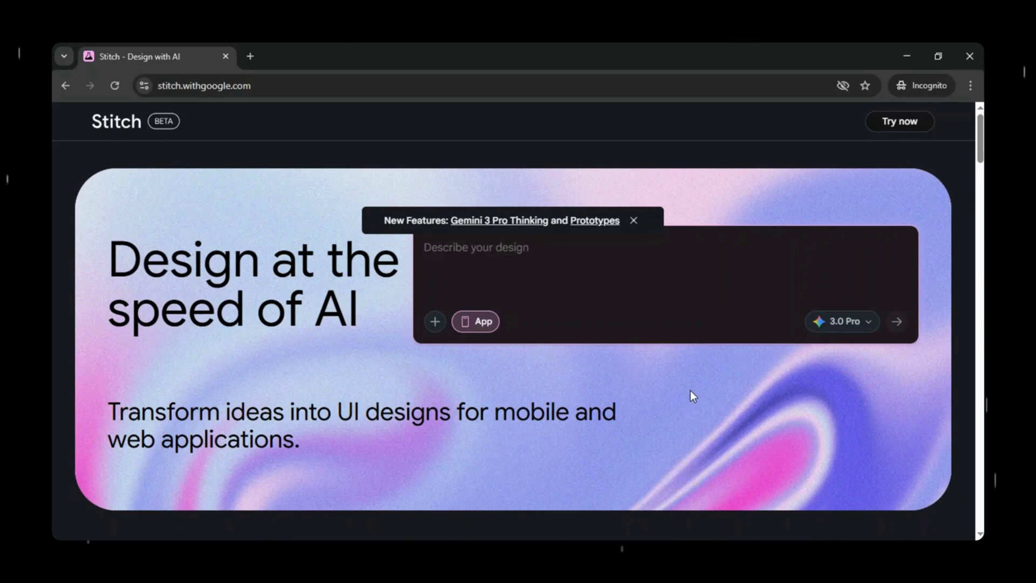
Dismiss the New Features announcement and browse the landing page's examples and features, returning to the top.
{"action": "left_click", "coordinate": [634, 221]}
{"action": "scroll", "coordinate": [688, 358], "scroll_direction": "down", "scroll_amount": 7}
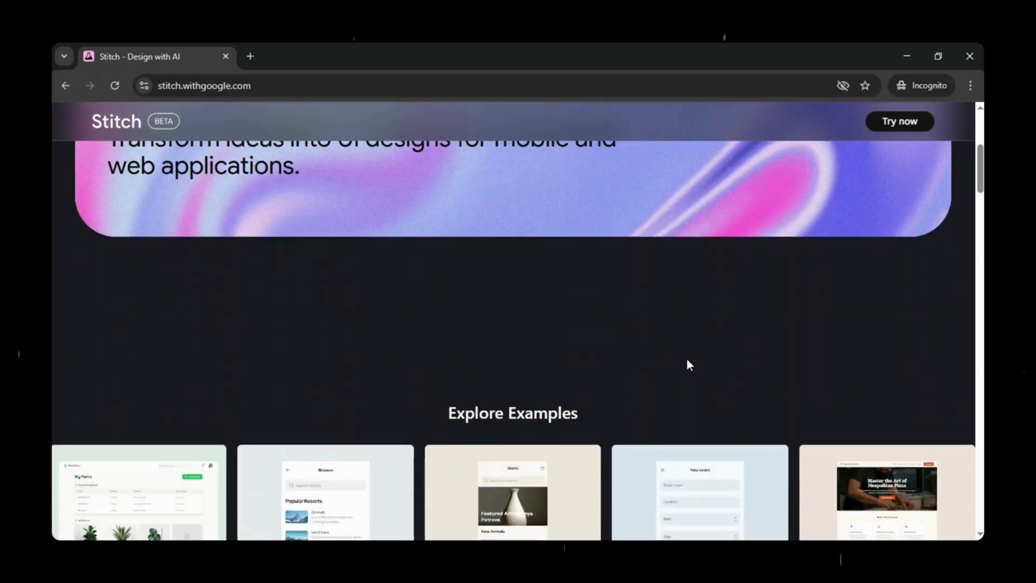
{"action": "scroll", "coordinate": [687, 358], "scroll_direction": "down", "scroll_amount": 8}
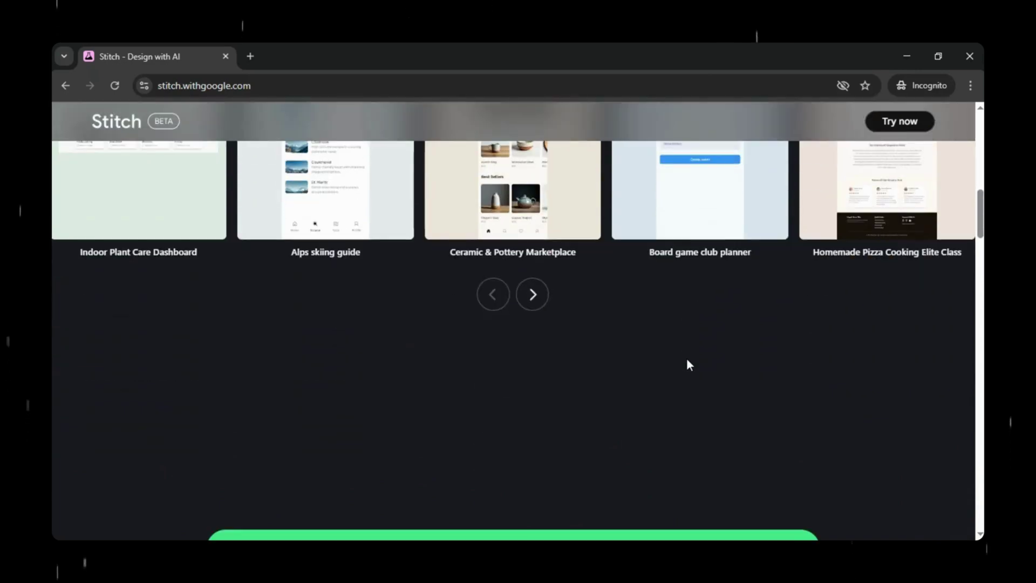
{"action": "scroll", "coordinate": [687, 358], "scroll_direction": "down", "scroll_amount": 10}
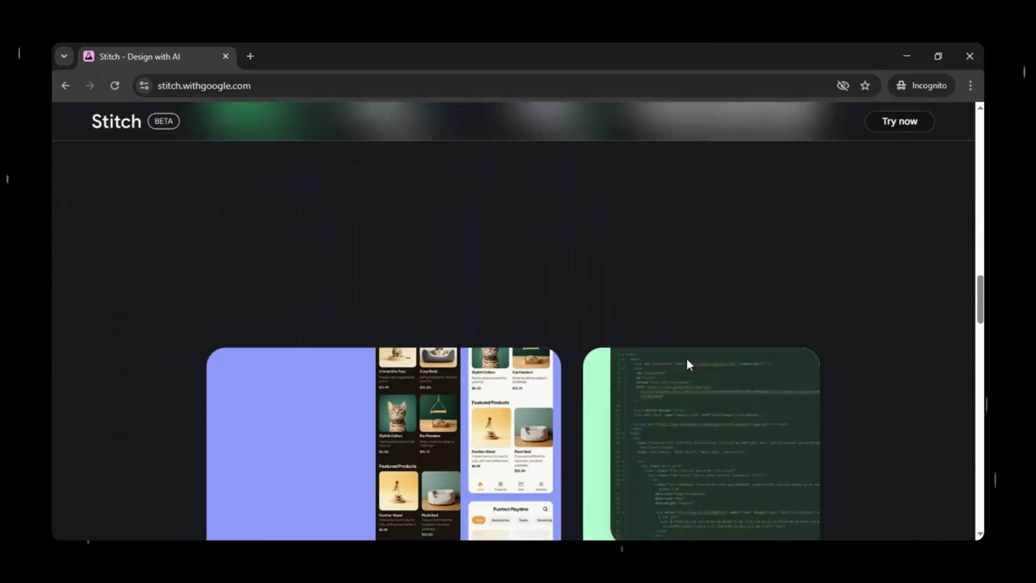
{"action": "scroll", "coordinate": [687, 358], "scroll_direction": "down", "scroll_amount": 10}
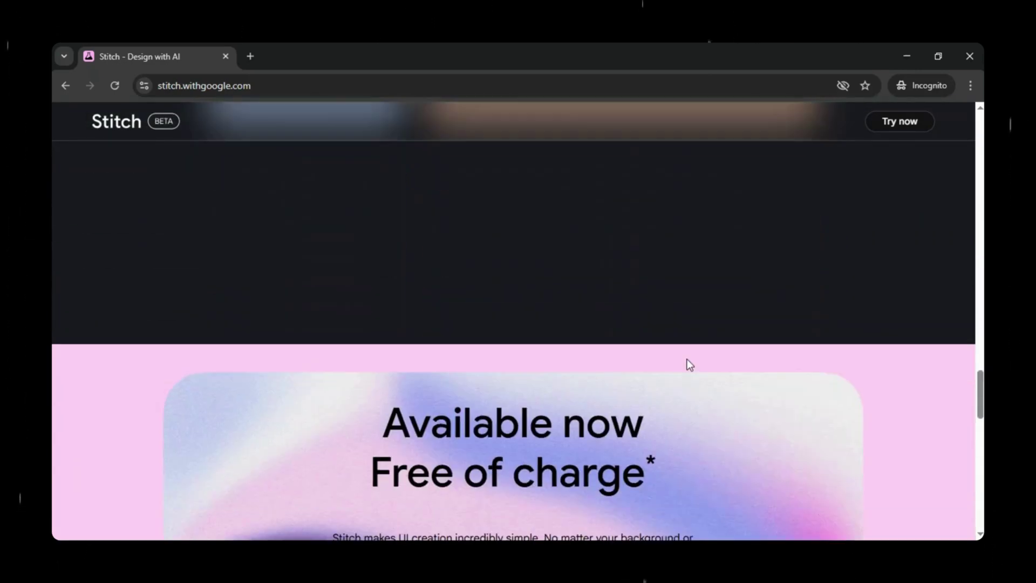
{"action": "scroll", "coordinate": [688, 359], "scroll_direction": "down", "scroll_amount": 6}
{"action": "scroll", "coordinate": [687, 358], "scroll_direction": "up", "scroll_amount": 3}
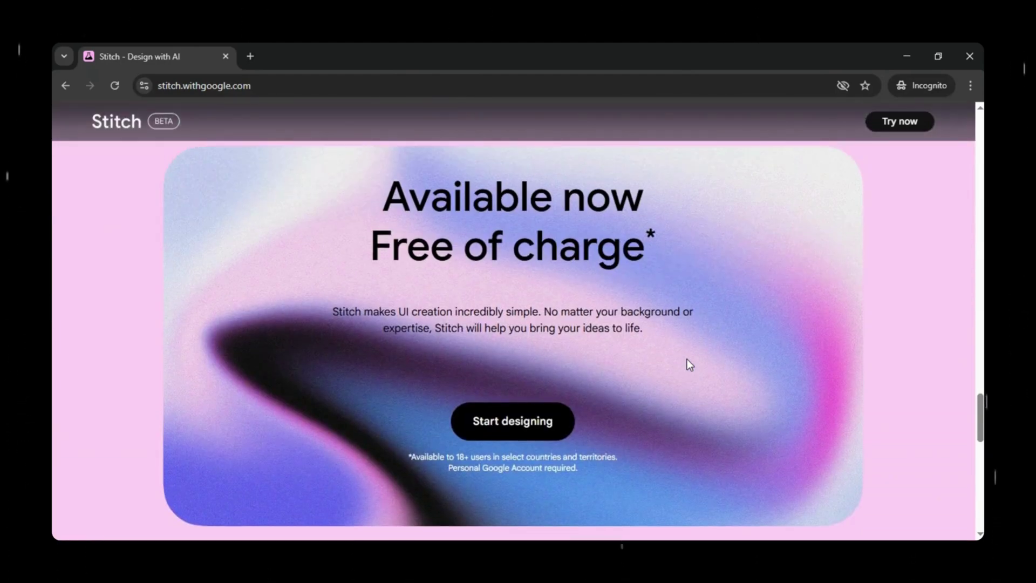
{"action": "scroll", "coordinate": [687, 358], "scroll_direction": "up", "scroll_amount": 15}
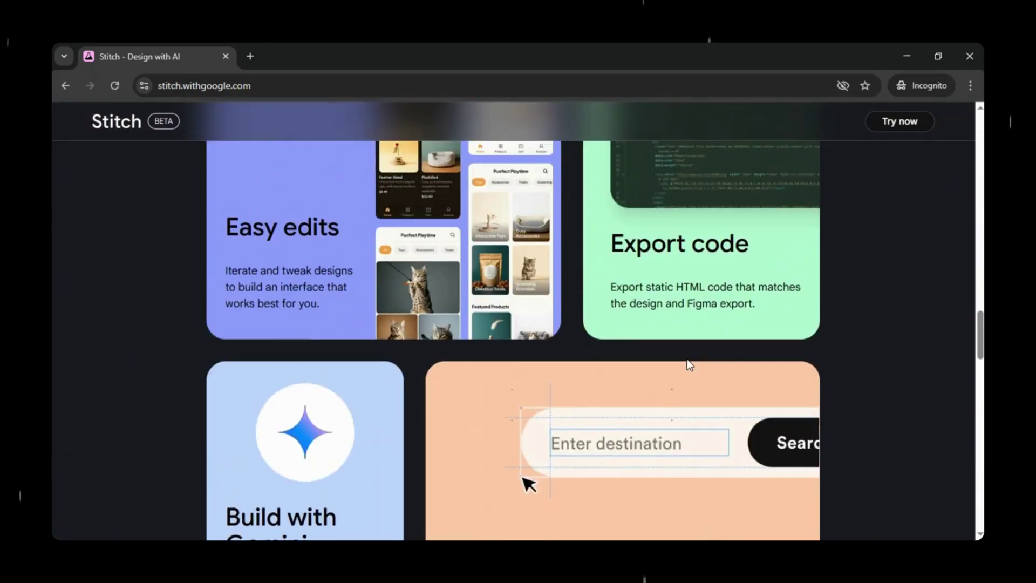
{"action": "scroll", "coordinate": [688, 358], "scroll_direction": "up", "scroll_amount": 10}
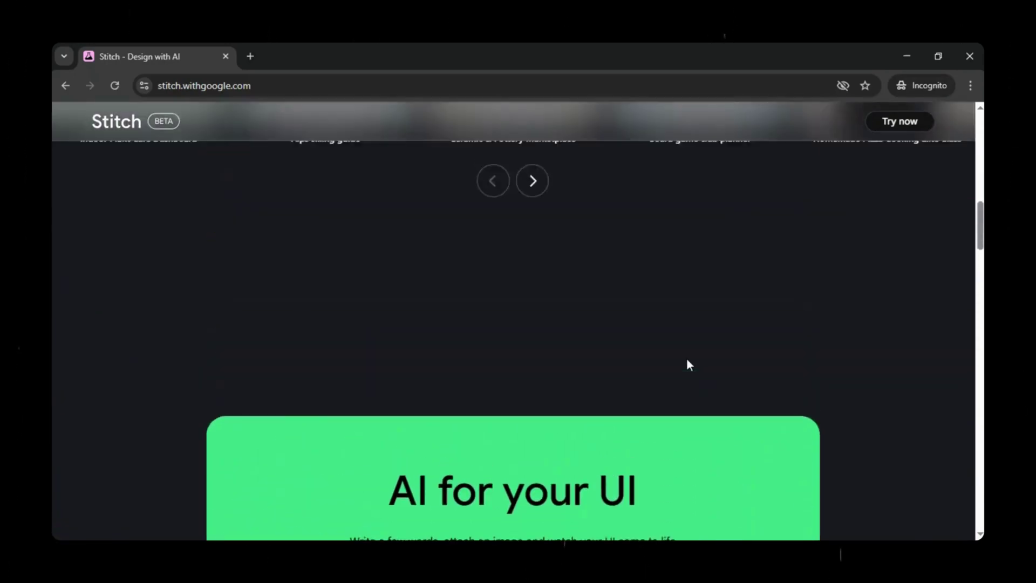
{"action": "scroll", "coordinate": [688, 358], "scroll_direction": "up", "scroll_amount": 5}
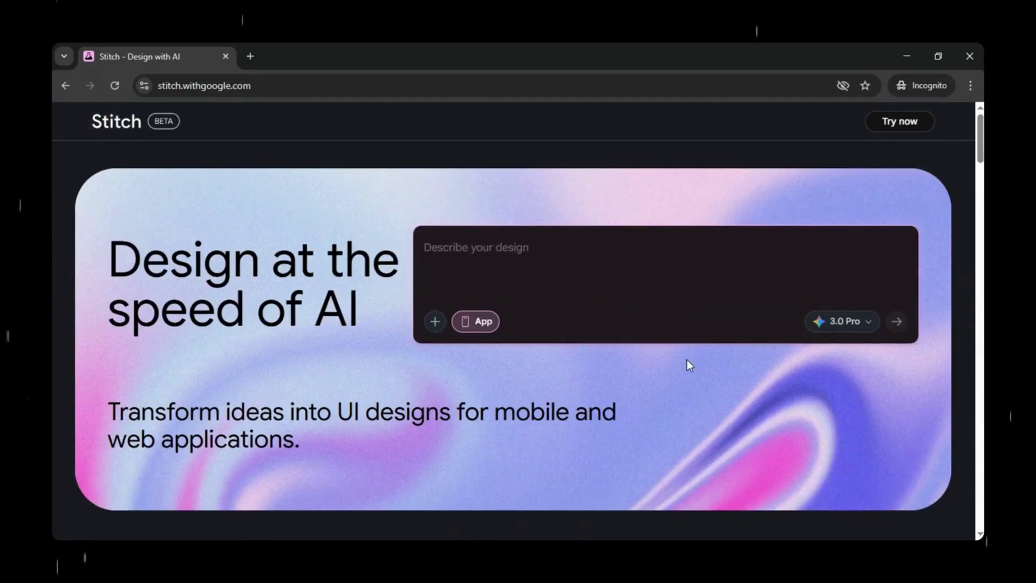
Enter the design workspace from Try now and glance at the help and community links.
{"action": "left_click", "coordinate": [902, 122]}
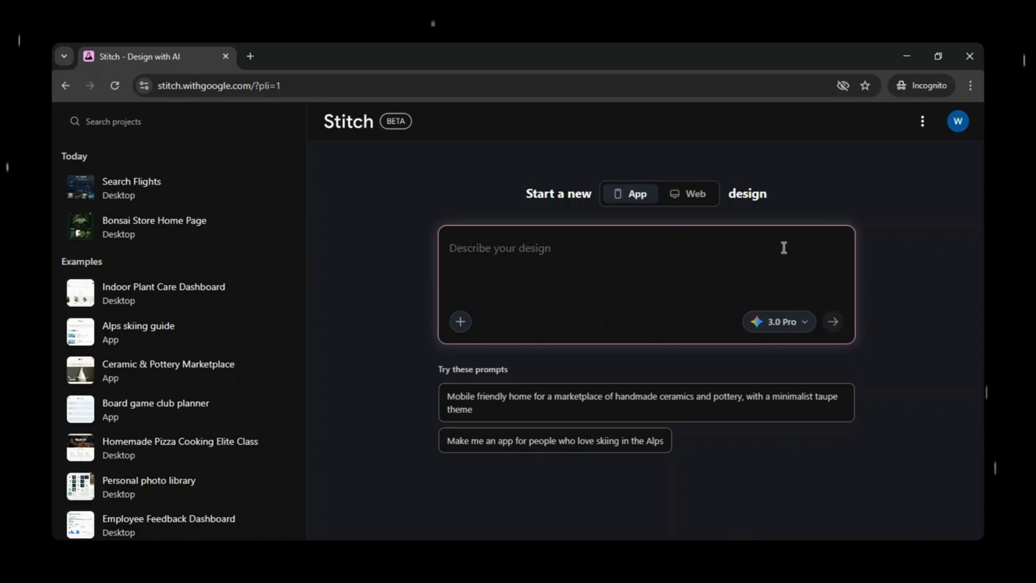
{"action": "left_click", "coordinate": [923, 122]}
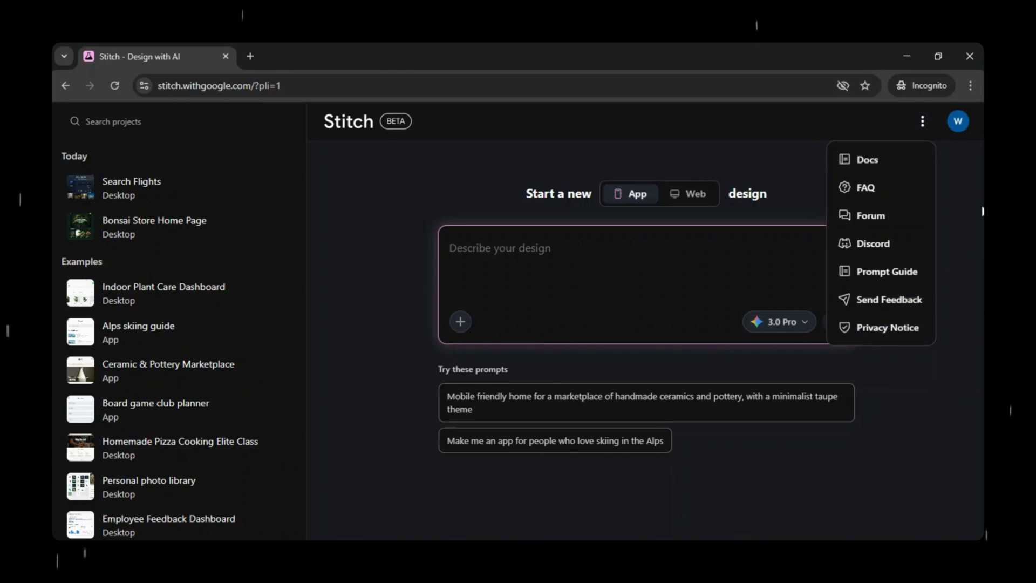
{"action": "left_click", "coordinate": [805, 220]}
Set the new design type to Web instead of App.
{"action": "left_click", "coordinate": [686, 196]}
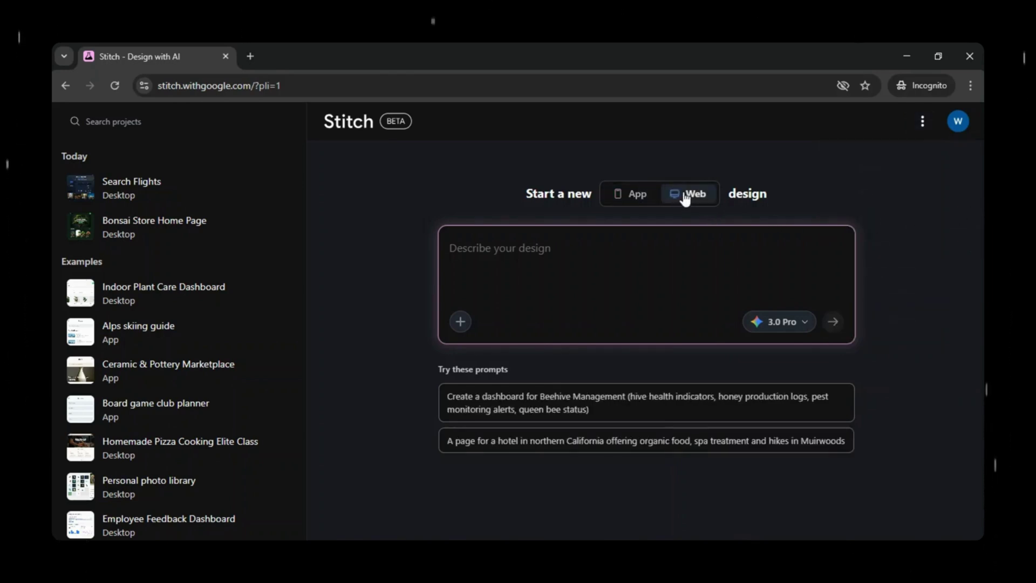
{"action": "left_click", "coordinate": [630, 199]}
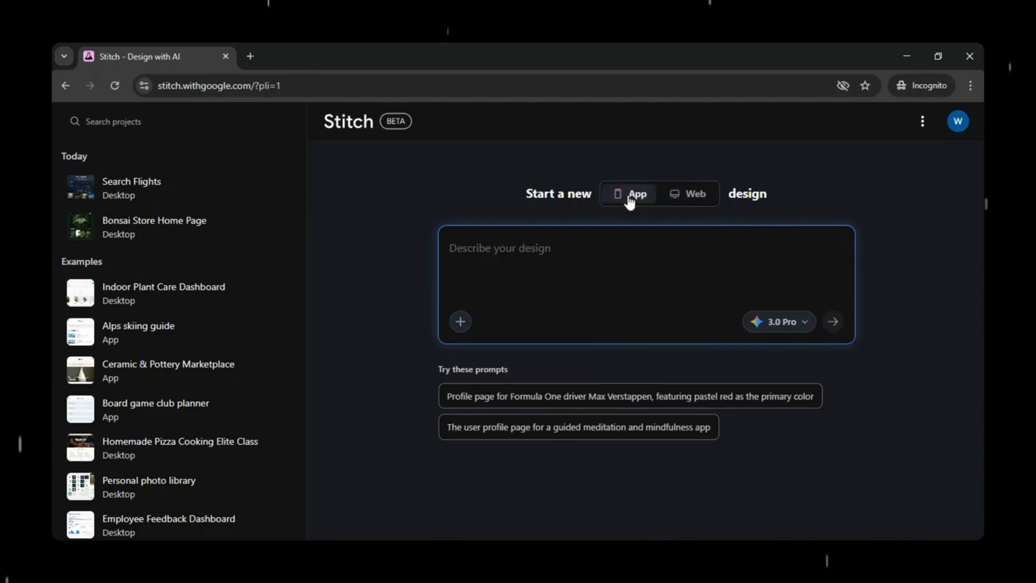
{"action": "left_click", "coordinate": [710, 198]}
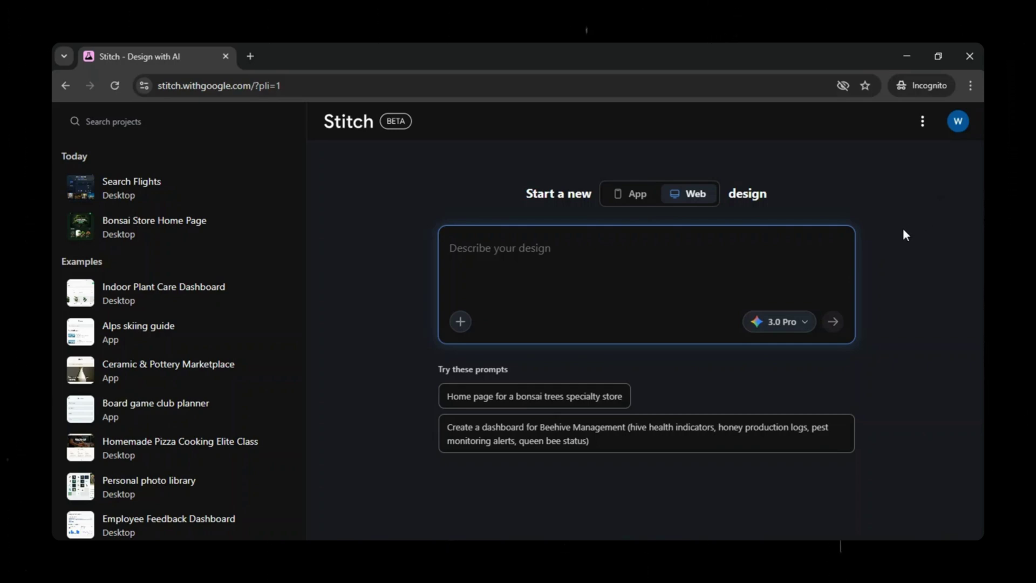
{"action": "left_click", "coordinate": [804, 330]}
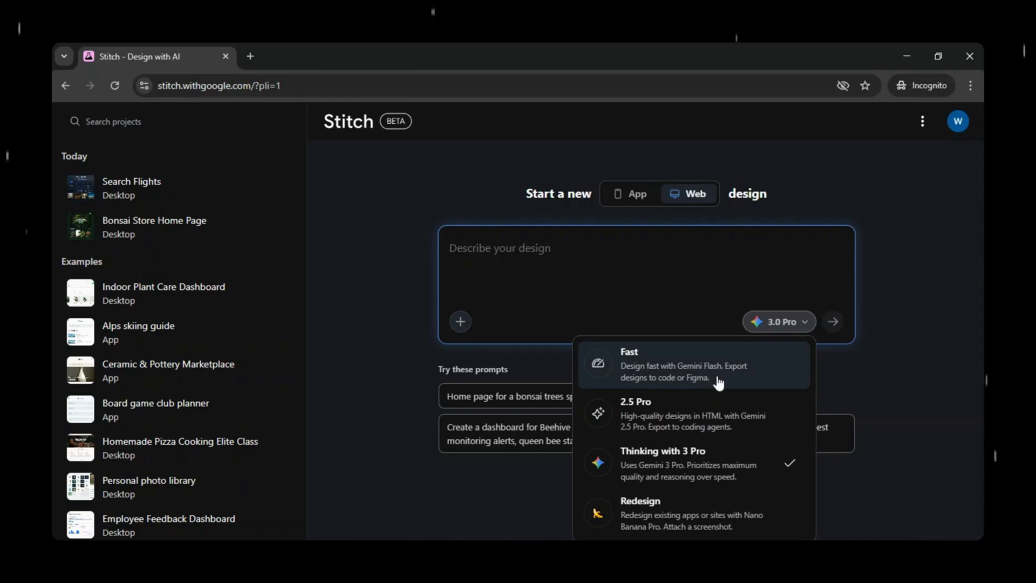
{"action": "left_click", "coordinate": [889, 338]}
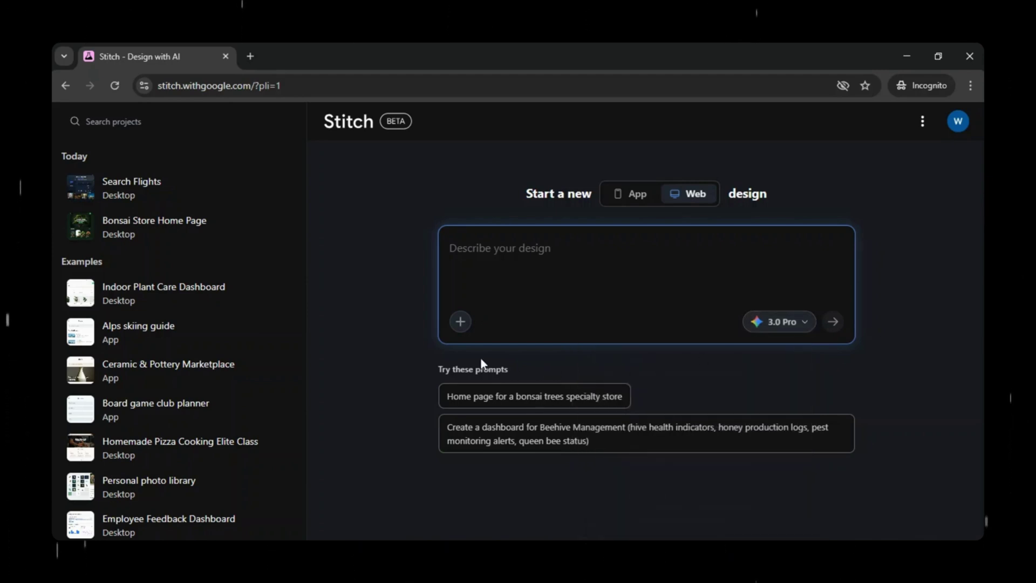
{"action": "left_click", "coordinate": [460, 322]}
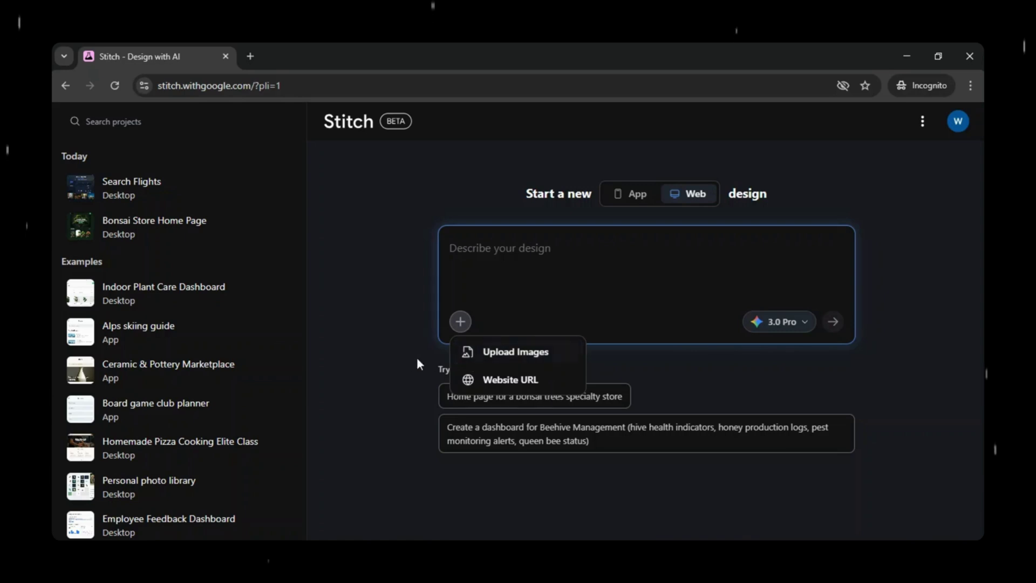
{"action": "left_click", "coordinate": [395, 318]}
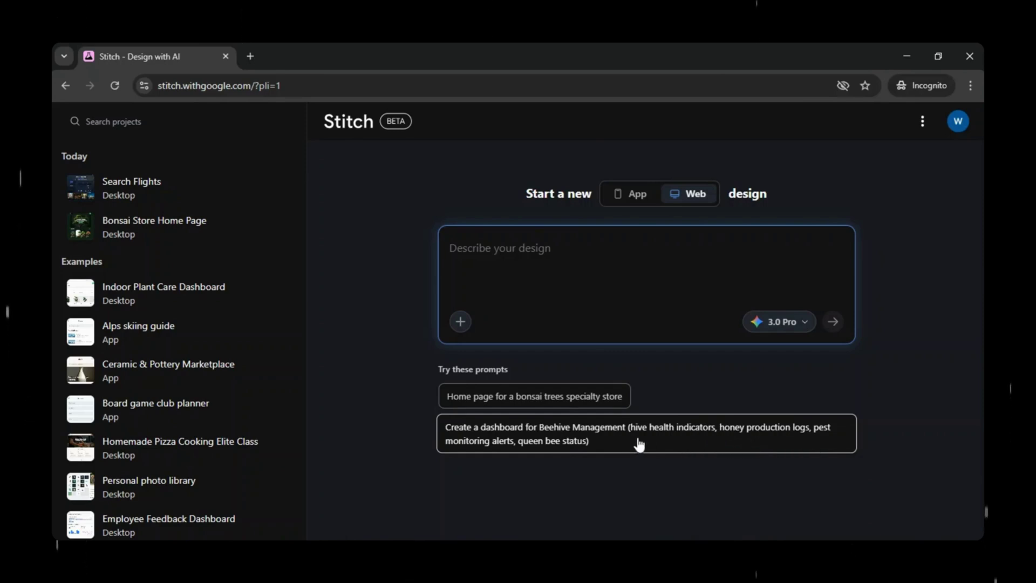
{"action": "left_click", "coordinate": [531, 249]}
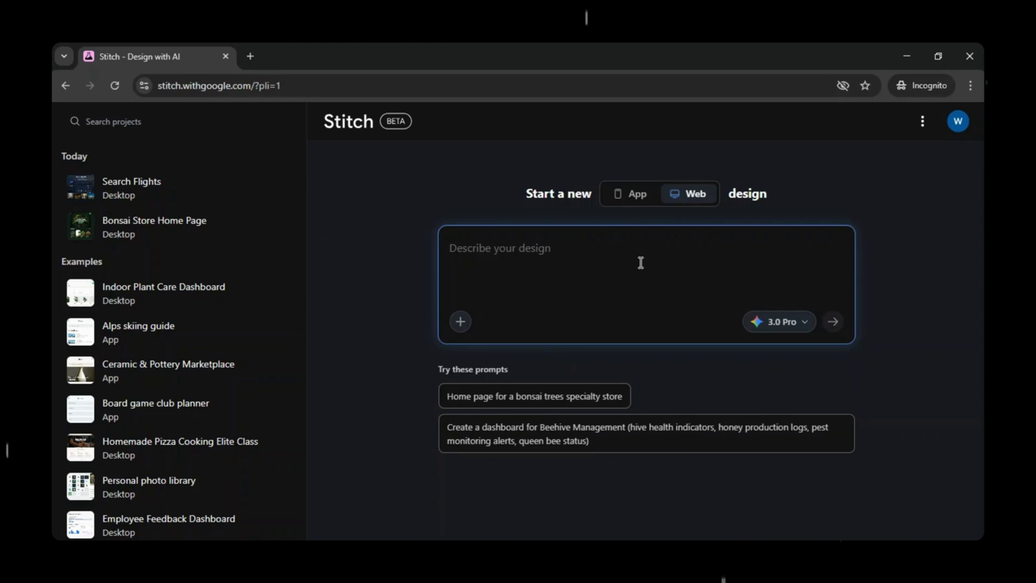
Paste the green Plant Nursery web app description, keeping the Thinking with 3 Pro model.
{"action": "type", "text": "Create a clean and simple Plant Nursery web app prototype with a green, nature-inspired design. The app should include a Home page with a welcome message and buttons to view plants and chat with an AI plant care assistant, an About Us page explaining the nursery and its love for plants, a Products page showing plants in a grid with image, name, short description, price, add-to-cart and buy-now (payment link placeholder), a Testimonials page with customer reviews, and a Contact Us page with a contact form and basic details. Users should be able to browse and buy plants, and an AI Plant Care Chatbot should be available on all pages to give plant care tips such as watering, sunlight, and plant recommendations. This should be a frontend-only, mobile-friendly prototype with simple navigation."}
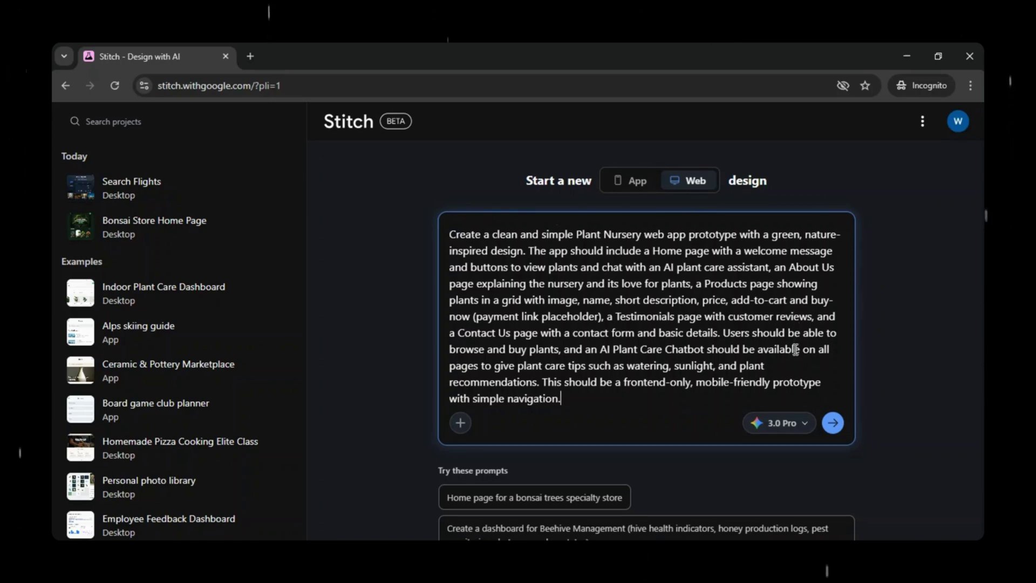
{"action": "scroll", "coordinate": [658, 278], "scroll_direction": "down", "scroll_amount": 1}
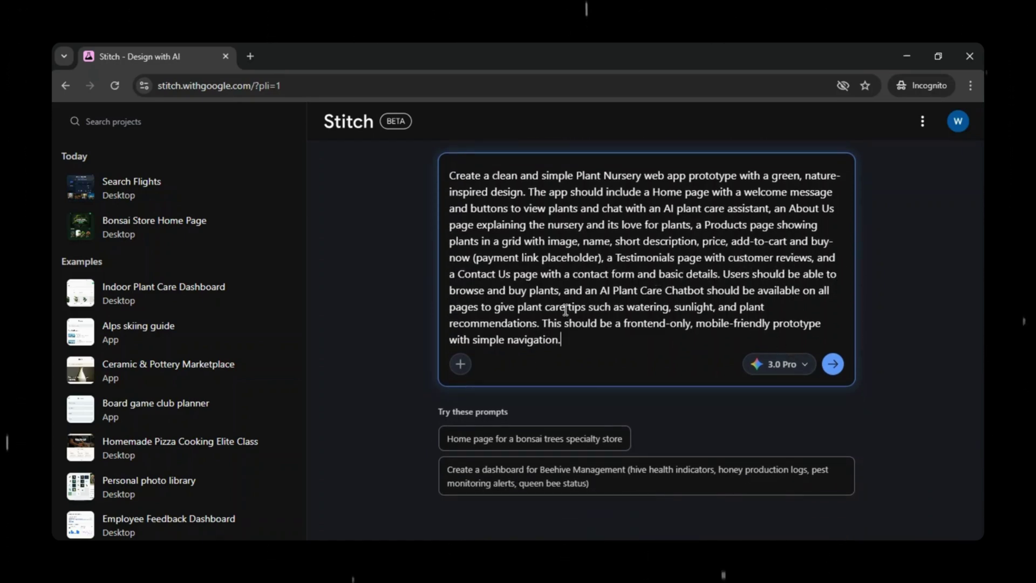
{"action": "left_click", "coordinate": [786, 365]}
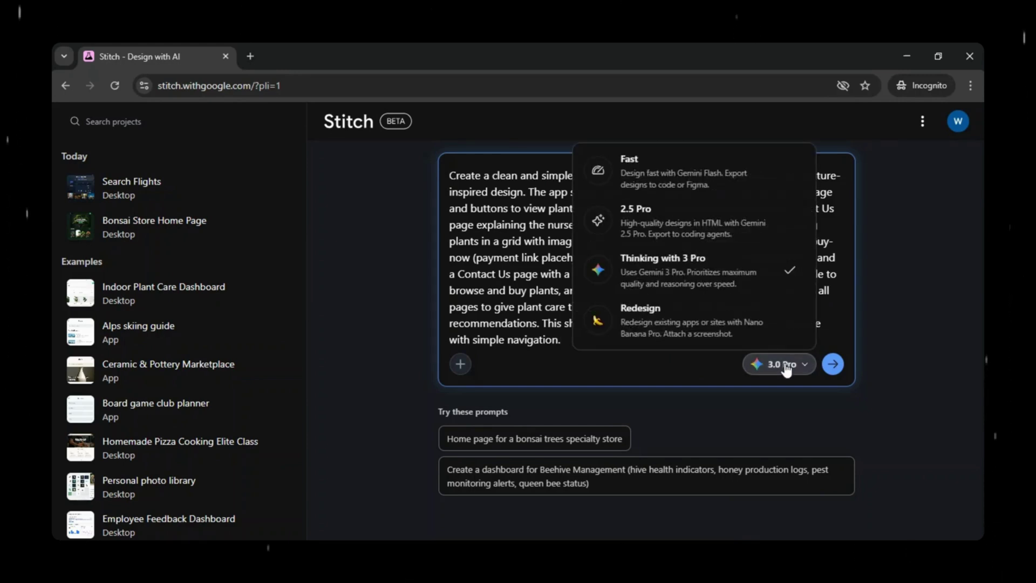
{"action": "left_click", "coordinate": [789, 365]}
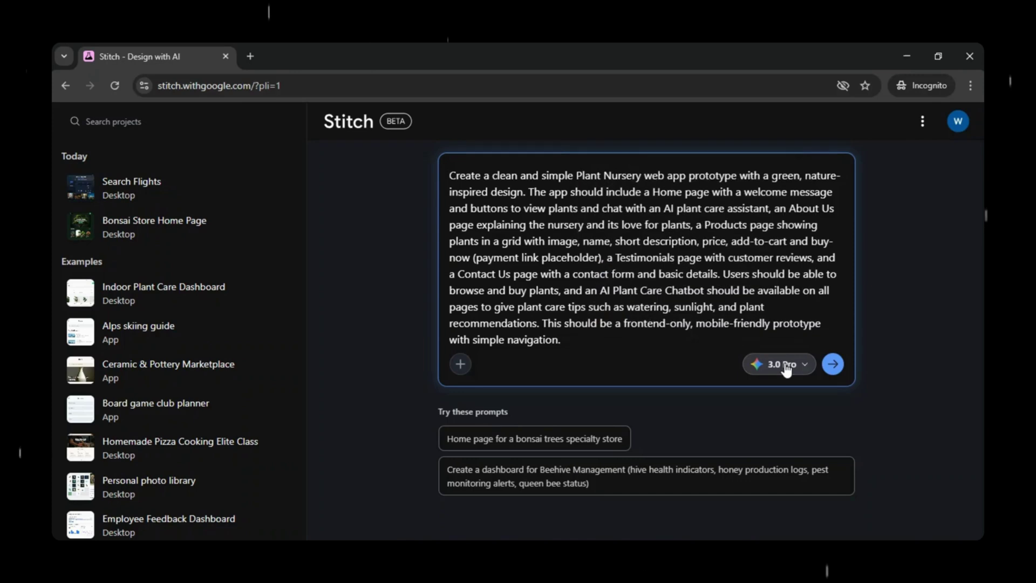
Submit the Plant Nursery prompt and read Stitch's plan for Home, About Us, Products, Testimonials, Contact Us.
{"action": "left_click", "coordinate": [832, 364]}
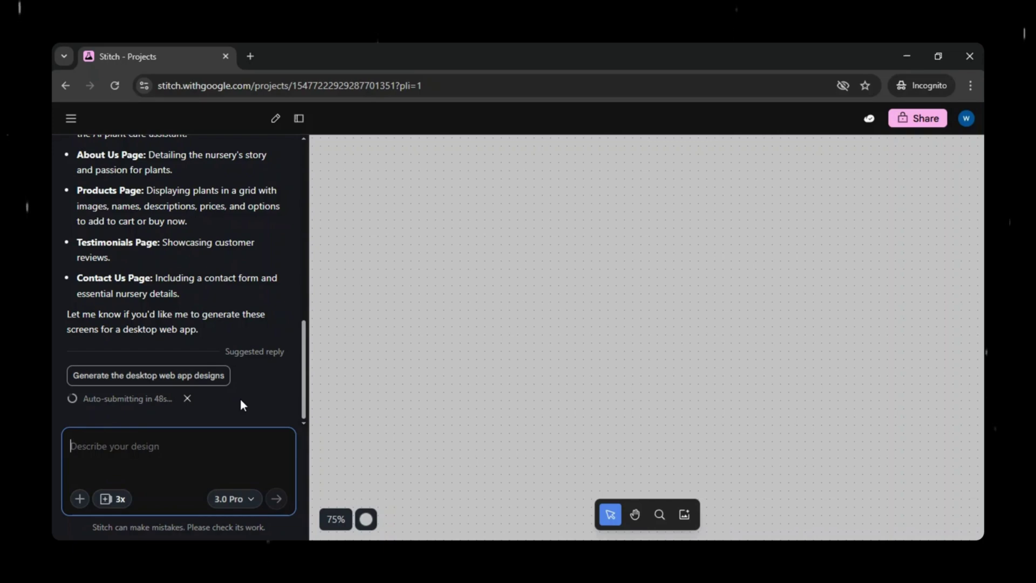
{"action": "scroll", "coordinate": [131, 255], "scroll_direction": "up", "scroll_amount": 7}
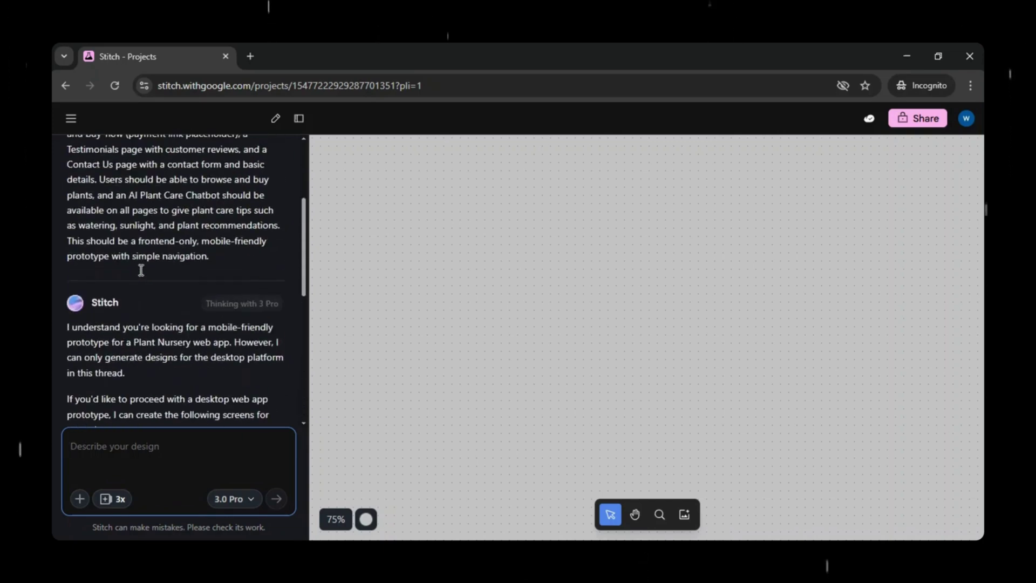
{"action": "scroll", "coordinate": [139, 265], "scroll_direction": "down", "scroll_amount": 3}
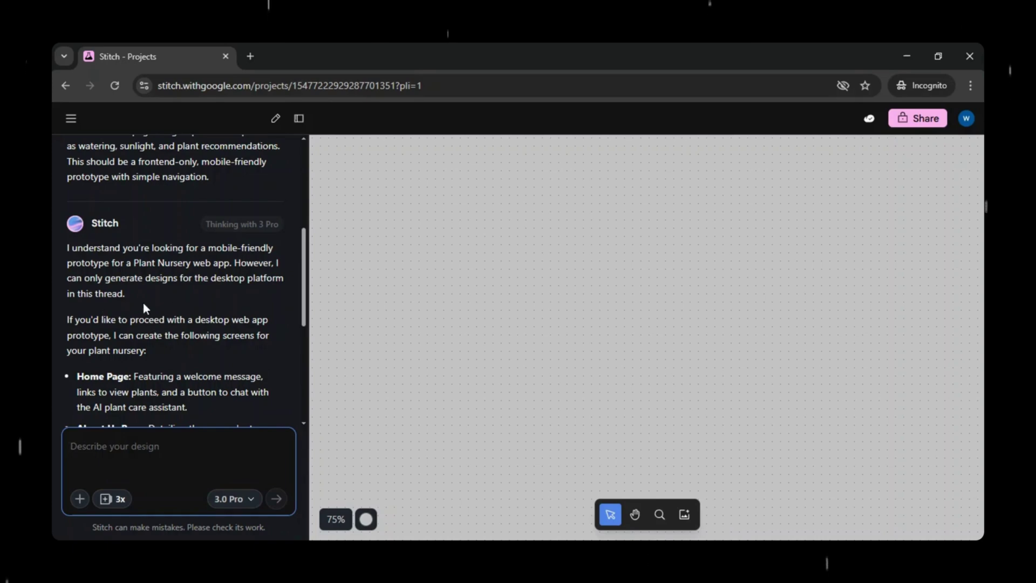
{"action": "scroll", "coordinate": [151, 318], "scroll_direction": "down", "scroll_amount": 2}
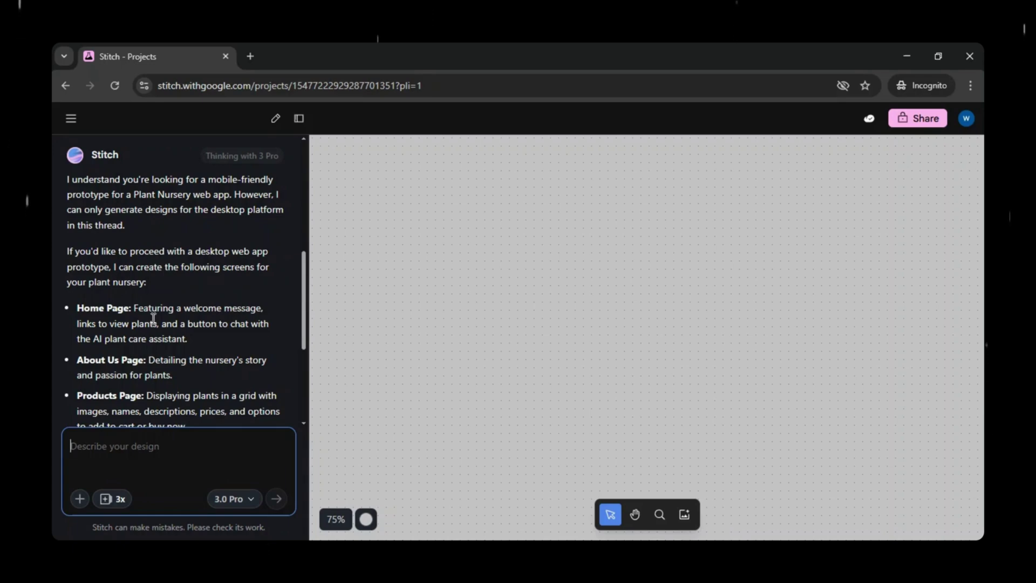
{"action": "scroll", "coordinate": [135, 289], "scroll_direction": "down", "scroll_amount": 4}
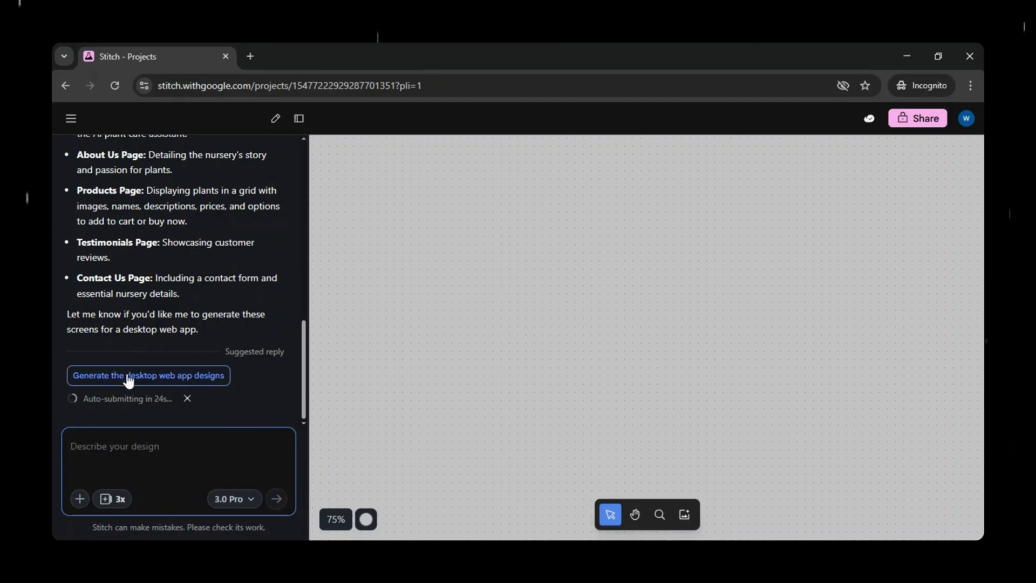
Choose the 'Generate the desktop web app designs' suggested reply.
{"action": "left_click", "coordinate": [210, 380]}
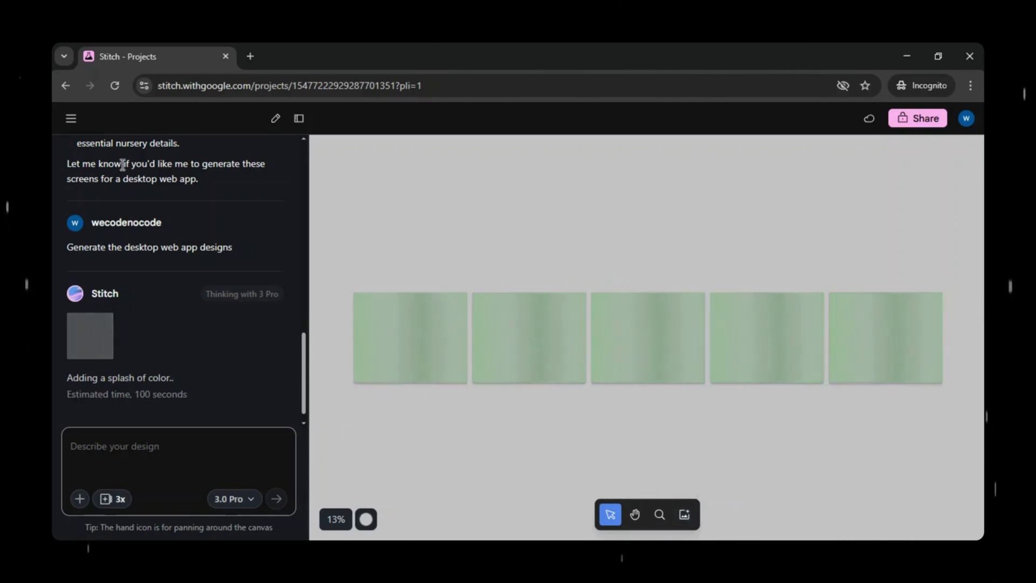
{"action": "left_click", "coordinate": [69, 121]}
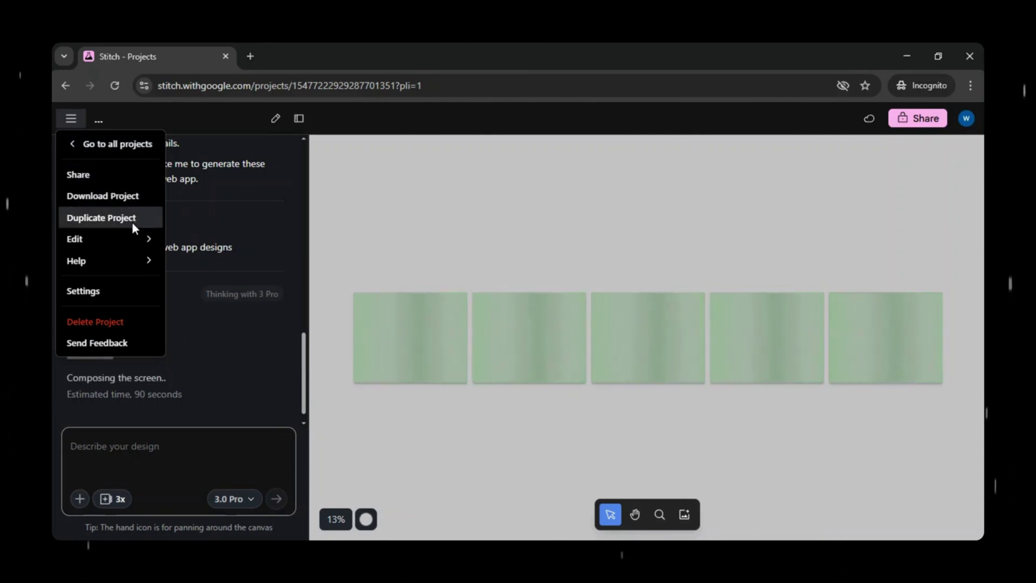
{"action": "mouse_move", "coordinate": [135, 240]}
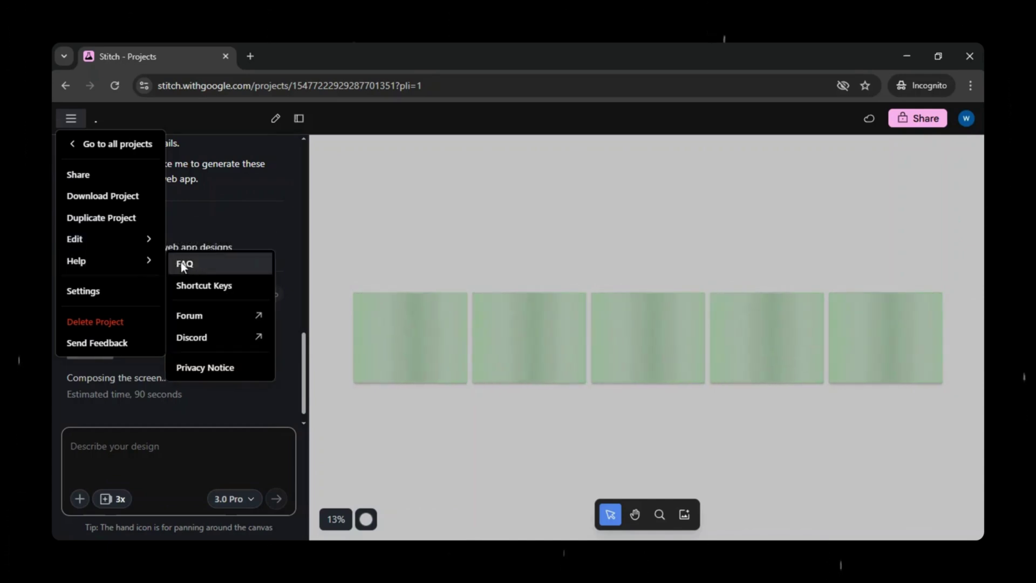
{"action": "left_click", "coordinate": [201, 289]}
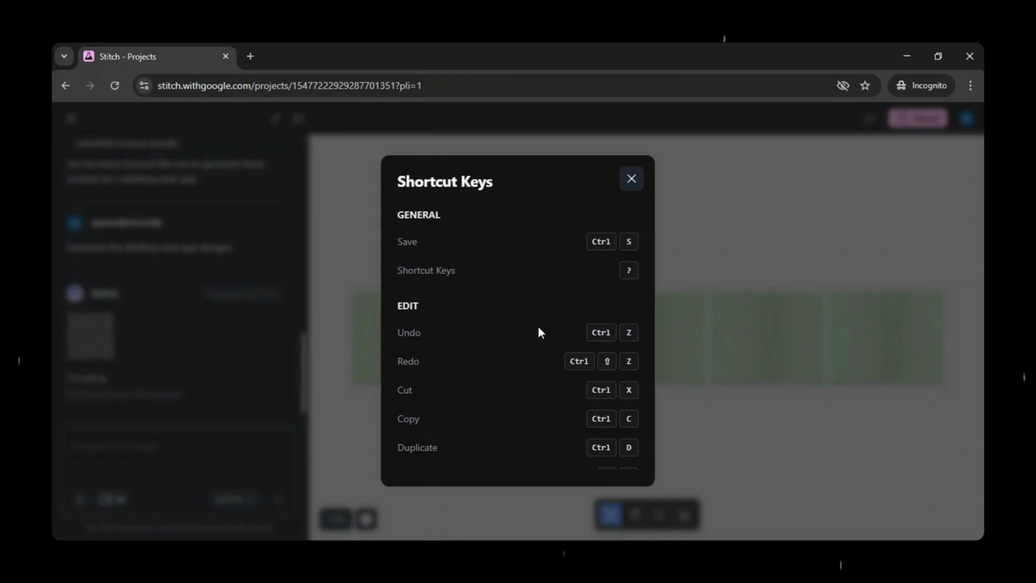
{"action": "scroll", "coordinate": [537, 326], "scroll_direction": "down", "scroll_amount": 1}
{"action": "scroll", "coordinate": [538, 328], "scroll_direction": "down", "scroll_amount": 1}
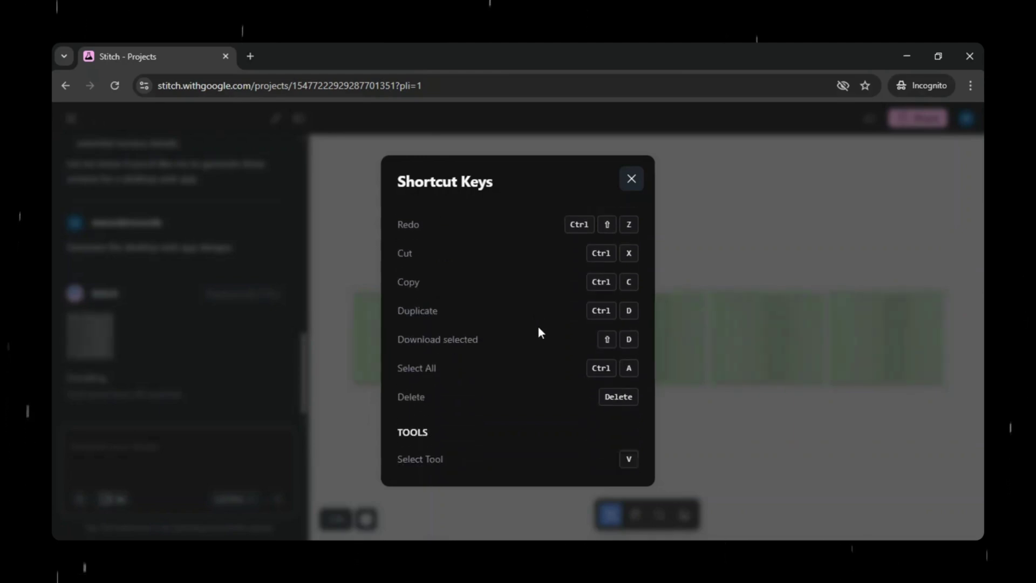
{"action": "scroll", "coordinate": [540, 327], "scroll_direction": "down", "scroll_amount": 1}
{"action": "scroll", "coordinate": [539, 325], "scroll_direction": "down", "scroll_amount": 1}
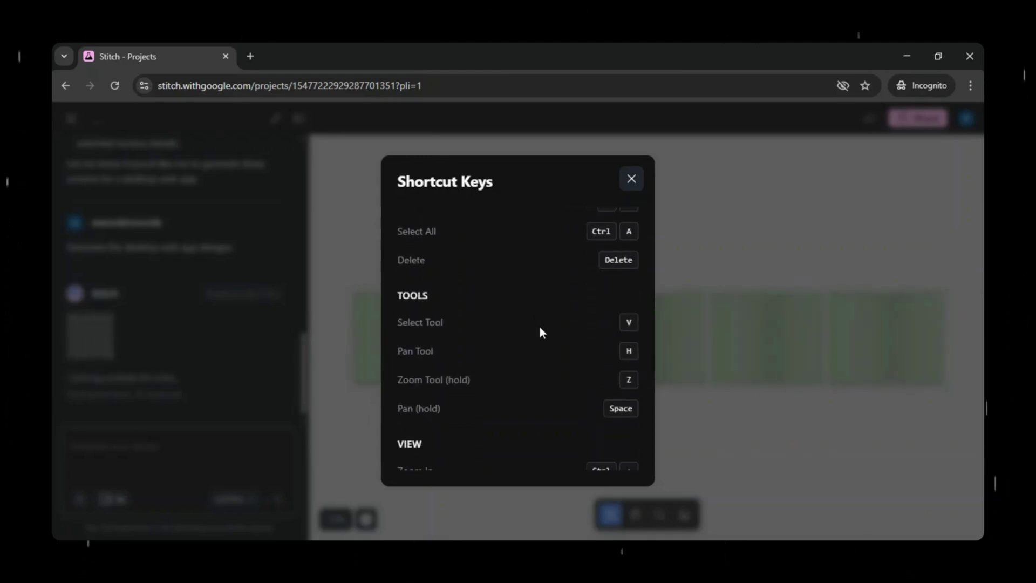
{"action": "scroll", "coordinate": [539, 326], "scroll_direction": "down", "scroll_amount": 1}
{"action": "scroll", "coordinate": [540, 325], "scroll_direction": "down", "scroll_amount": 1}
{"action": "scroll", "coordinate": [541, 331], "scroll_direction": "down", "scroll_amount": 1}
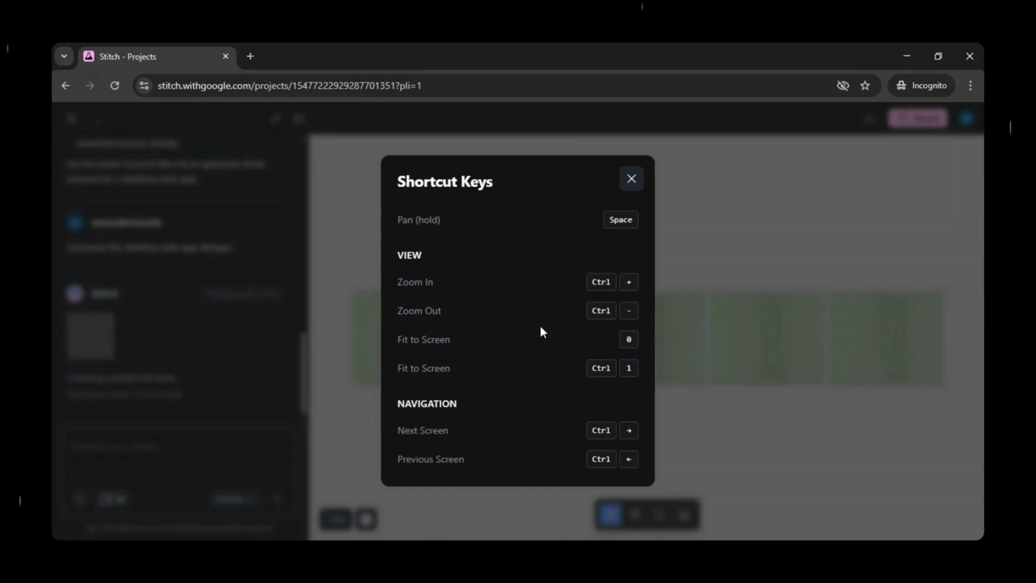
{"action": "scroll", "coordinate": [541, 330], "scroll_direction": "up", "scroll_amount": 10}
{"action": "left_click", "coordinate": [638, 183]}
{"action": "left_click", "coordinate": [70, 118]}
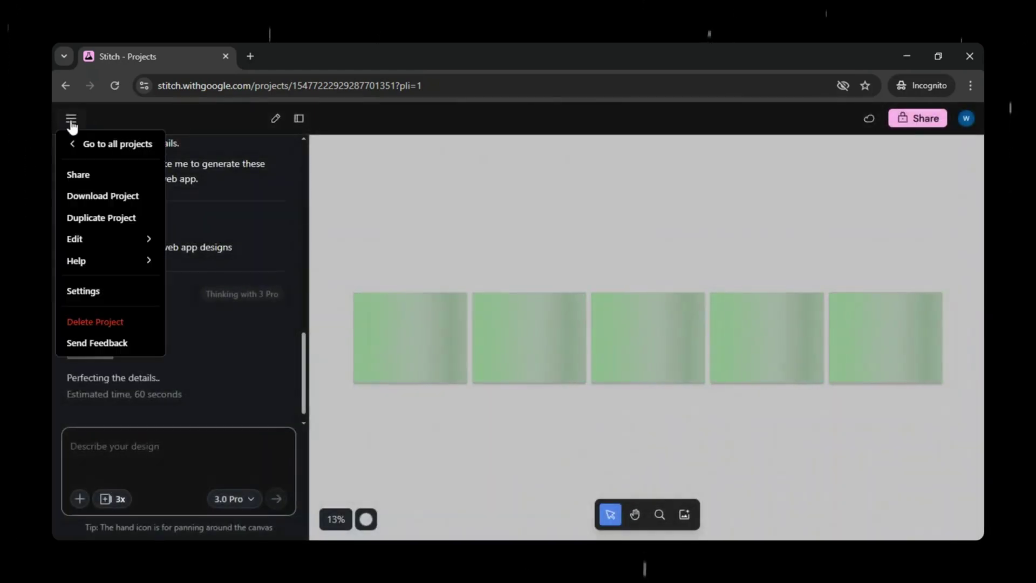
Review today's daily credit usage in Settings, then go back to the Home Page project.
{"action": "left_click", "coordinate": [96, 292]}
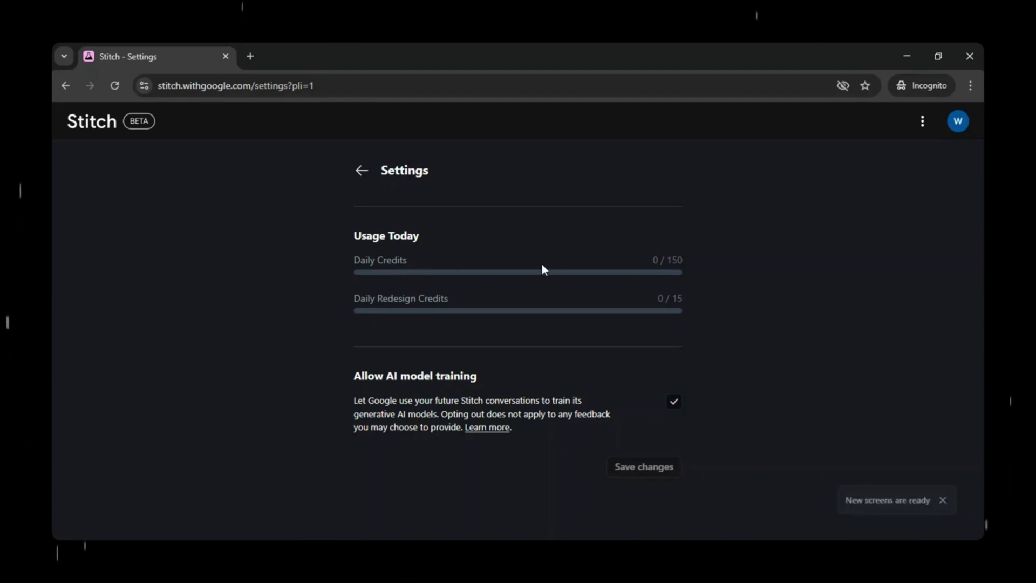
{"action": "left_click", "coordinate": [365, 177]}
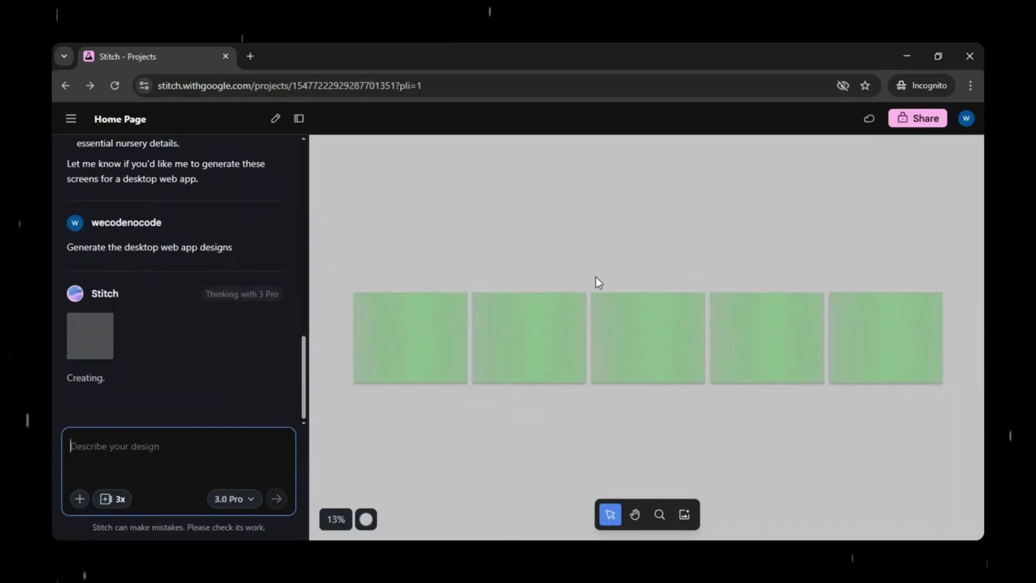
Fit all five desktop screens into view, briefly checking the canvas colour picker.
{"action": "scroll", "coordinate": [596, 268], "scroll_direction": "up", "scroll_amount": 3}
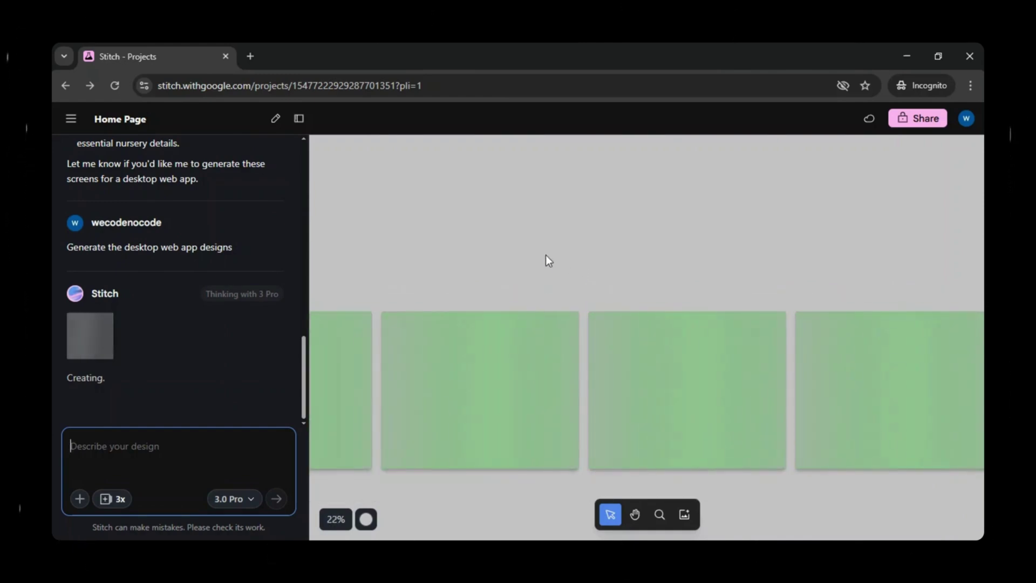
{"action": "scroll", "coordinate": [546, 255], "scroll_direction": "down", "scroll_amount": 4}
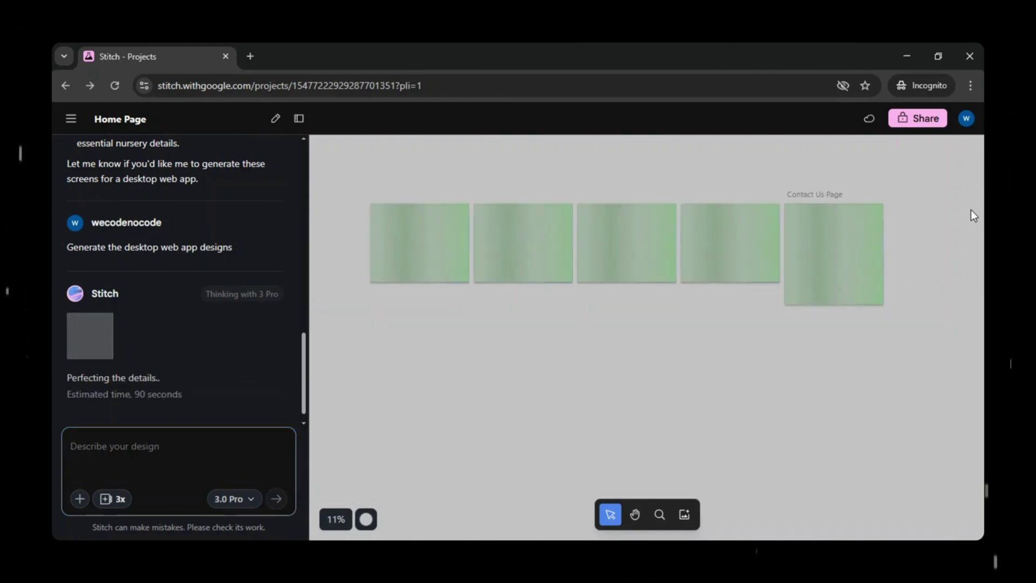
{"action": "left_click", "coordinate": [336, 520]}
{"action": "left_click", "coordinate": [348, 493]}
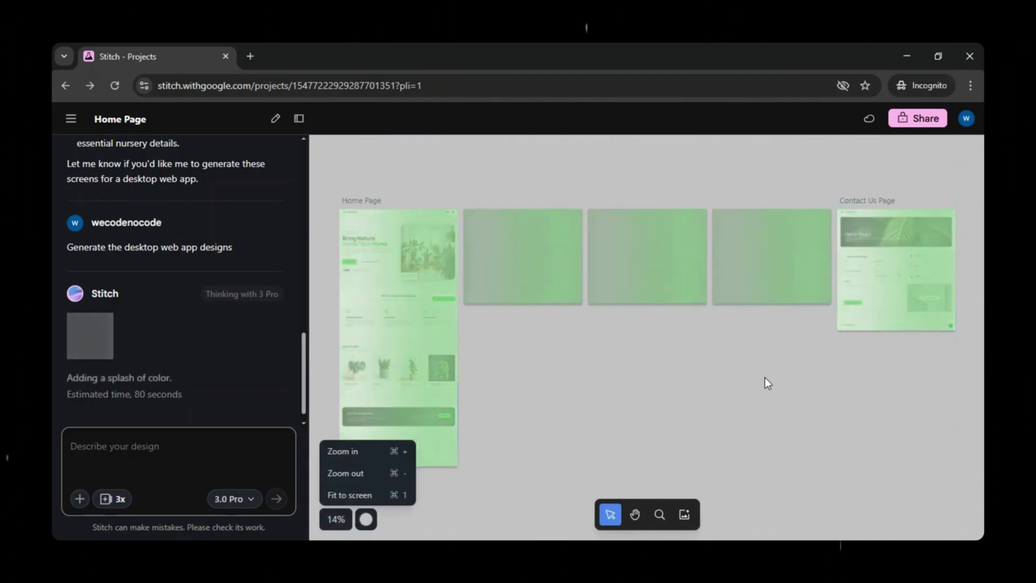
{"action": "left_click", "coordinate": [535, 509]}
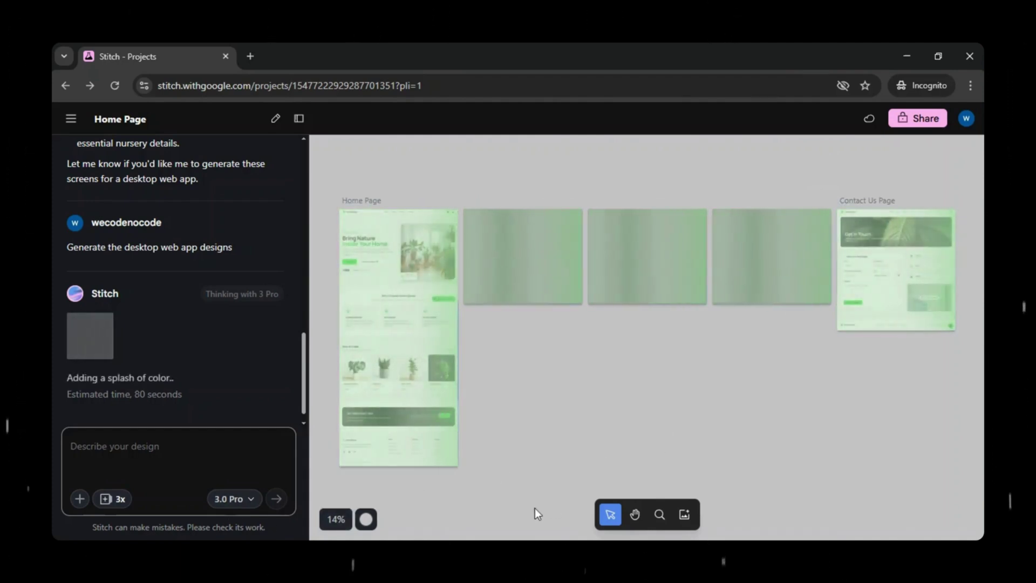
{"action": "left_click", "coordinate": [367, 520]}
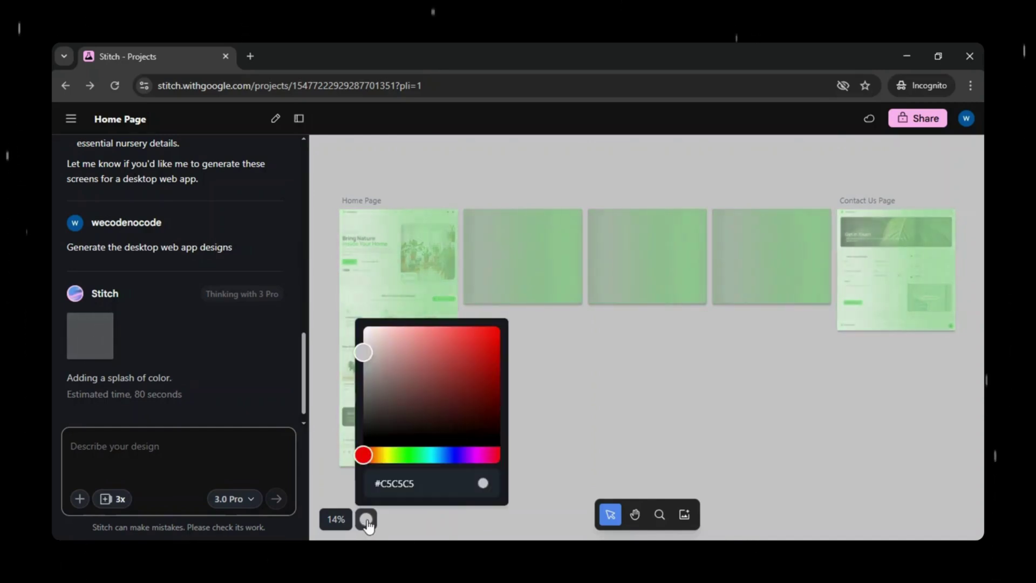
{"action": "left_click", "coordinate": [576, 410]}
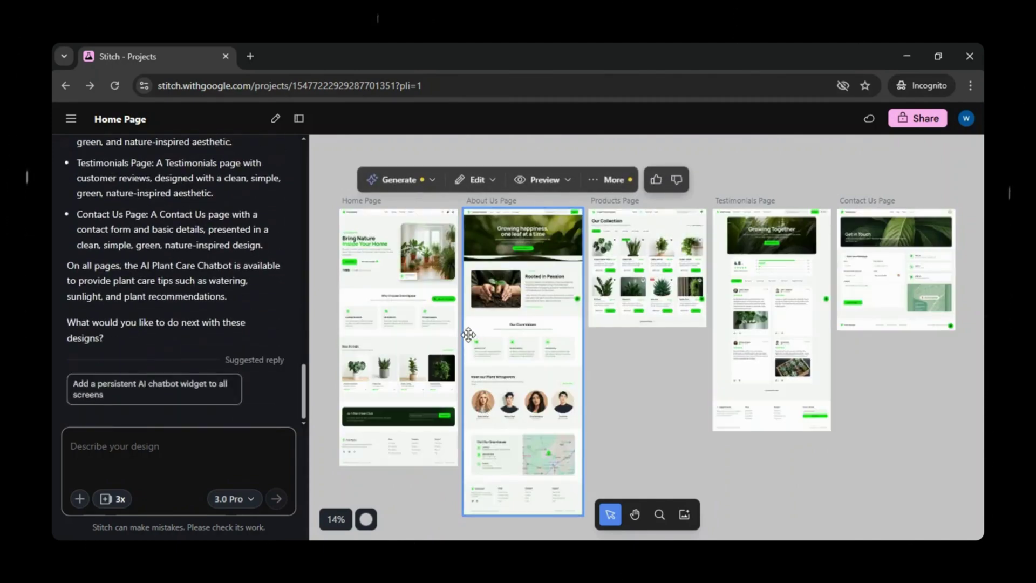
Select each screen in turn: Home, About Us, Products, Testimonials and Contact Us.
{"action": "left_click", "coordinate": [432, 340]}
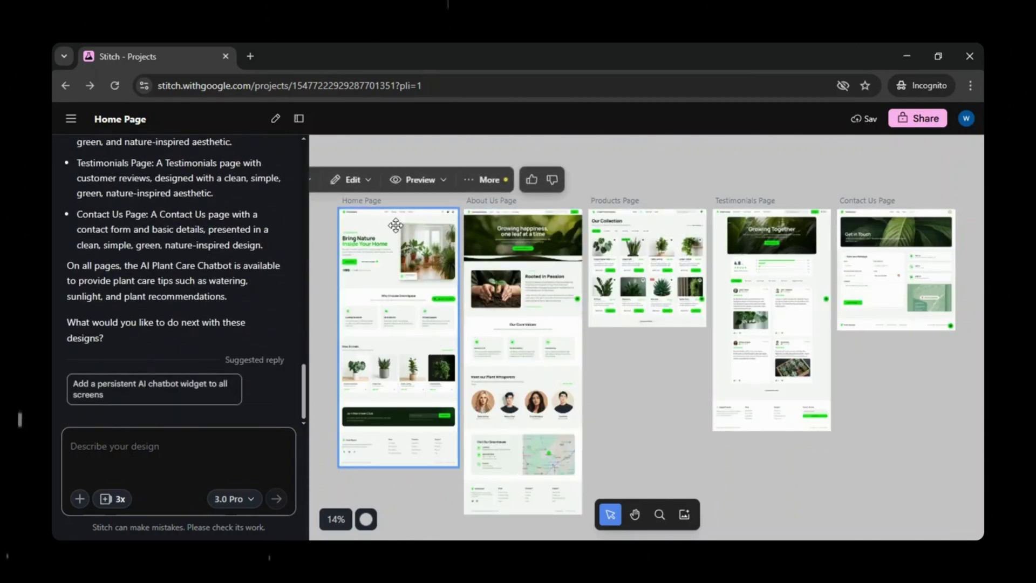
{"action": "left_click", "coordinate": [497, 202]}
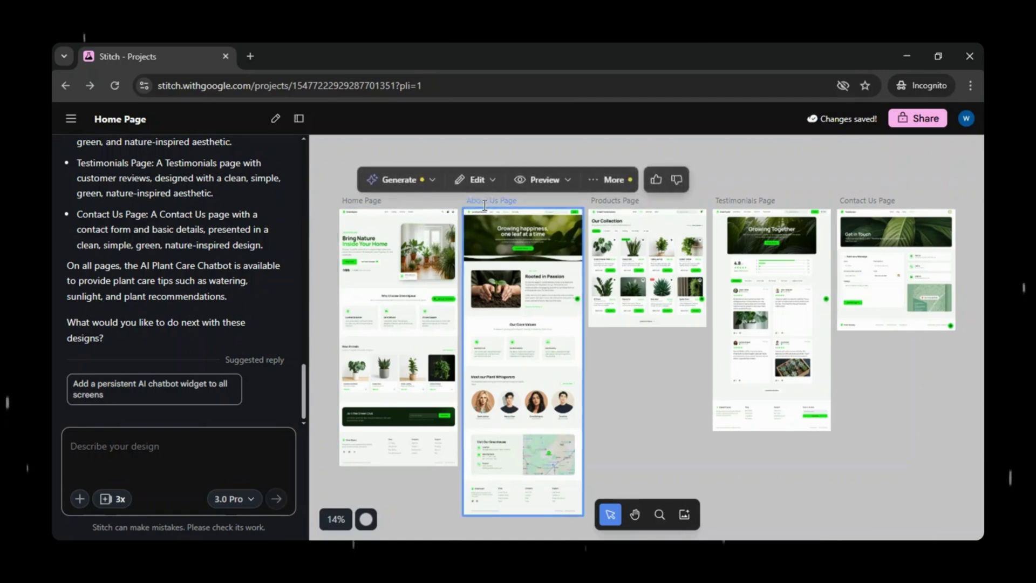
{"action": "left_click", "coordinate": [639, 234]}
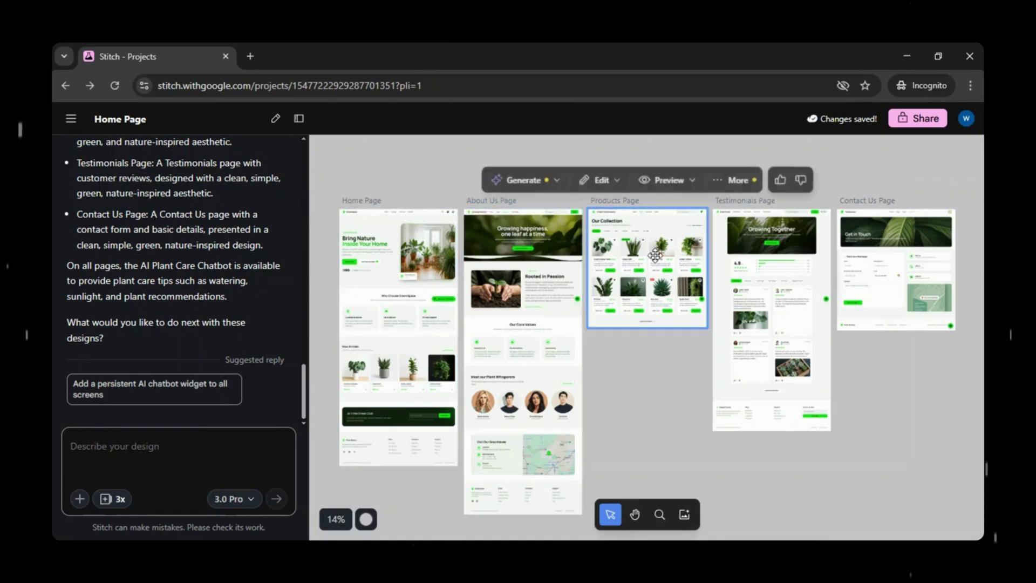
{"action": "left_click", "coordinate": [749, 221]}
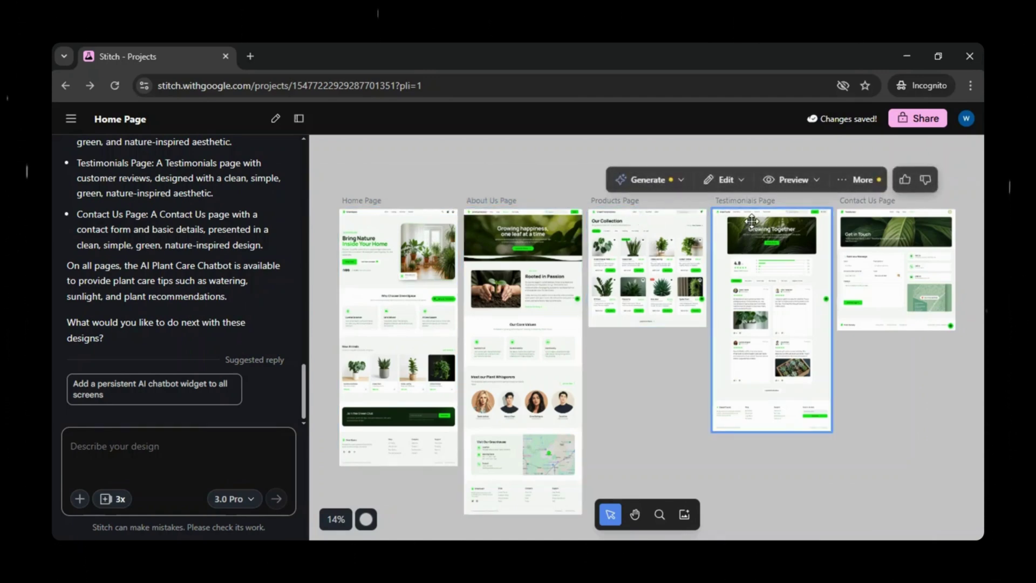
{"action": "left_click", "coordinate": [893, 227]}
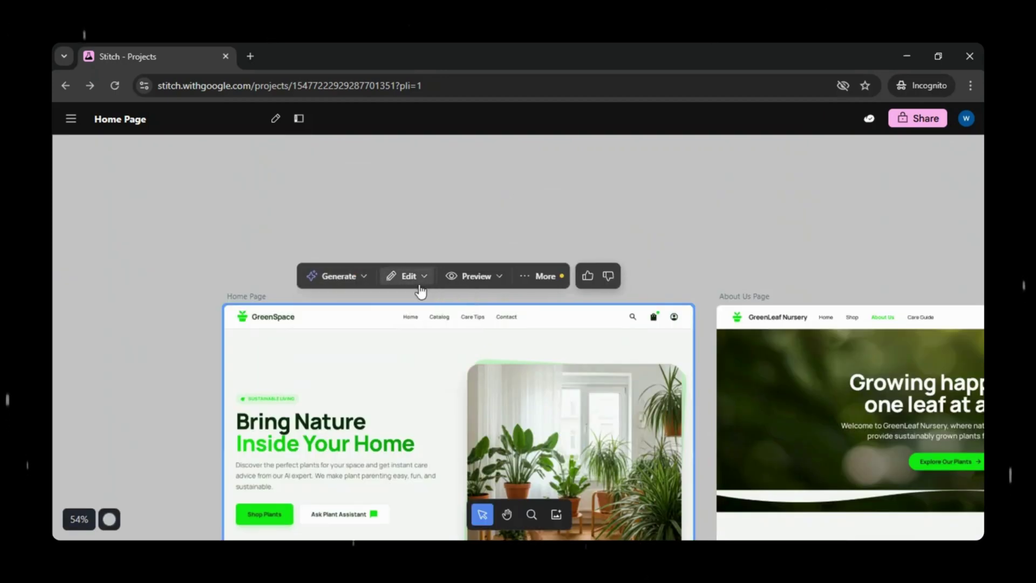
Open the Home Page's Generate options and choose Variations.
{"action": "left_click", "coordinate": [428, 278]}
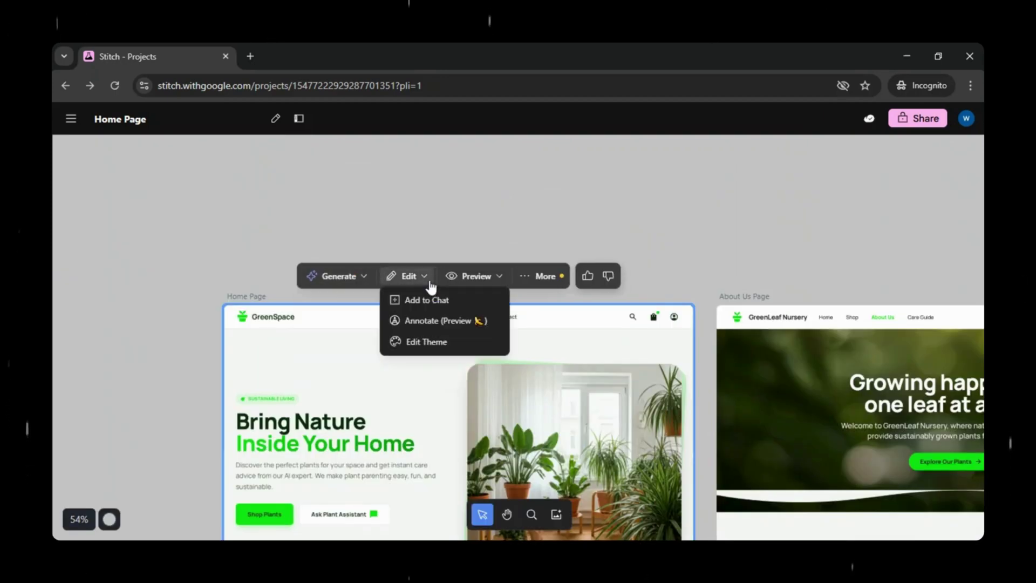
{"action": "left_click", "coordinate": [361, 284]}
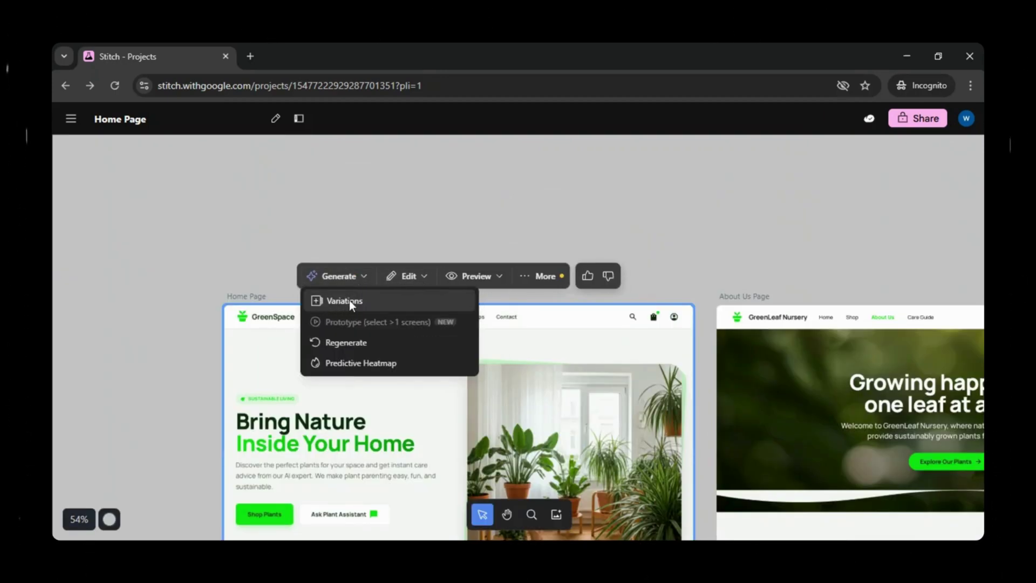
{"action": "left_click", "coordinate": [365, 301]}
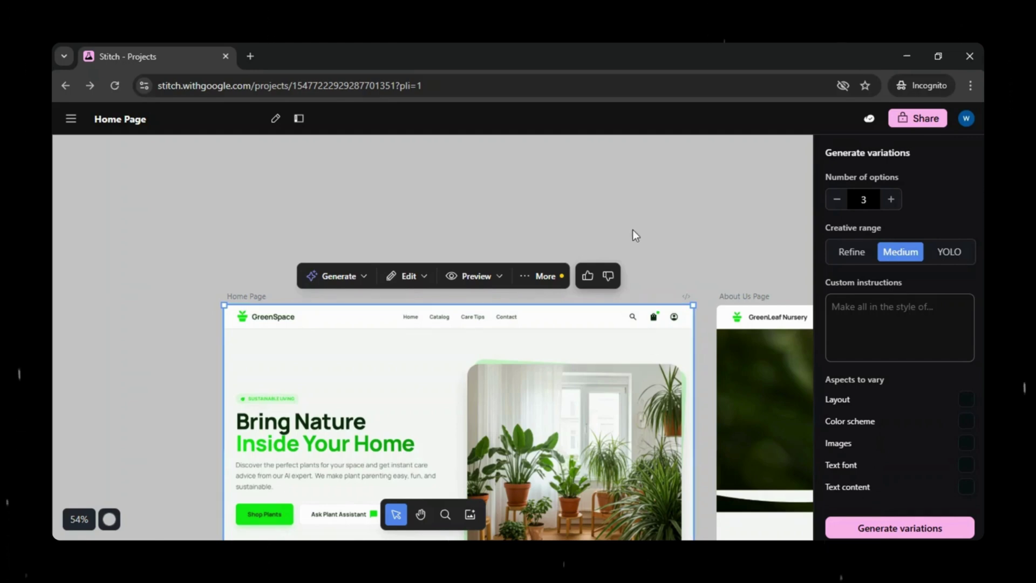
Close the variations settings, then bring up the Home Page's Generate and Edit options.
{"action": "left_click", "coordinate": [632, 197]}
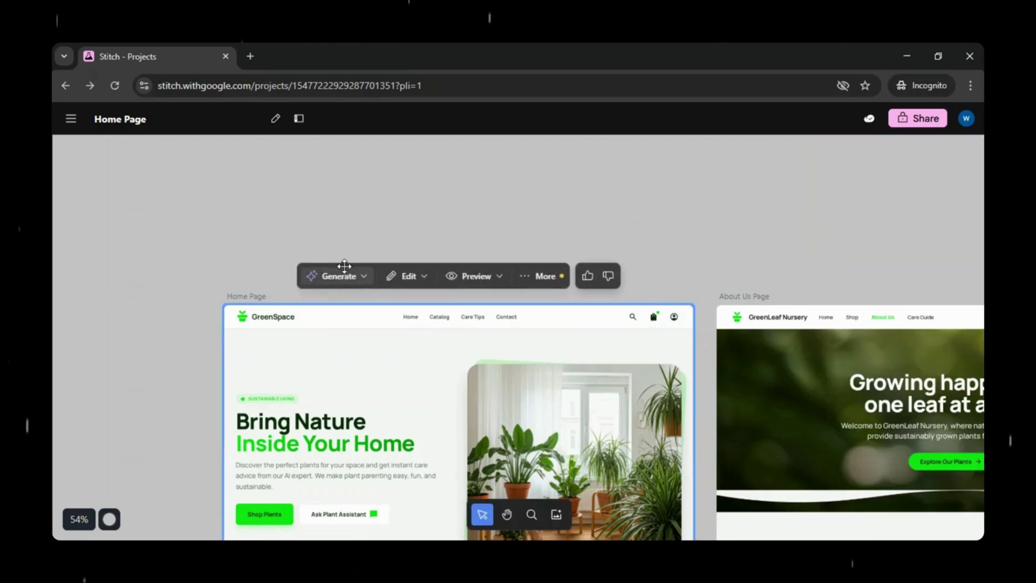
{"action": "left_click", "coordinate": [351, 276]}
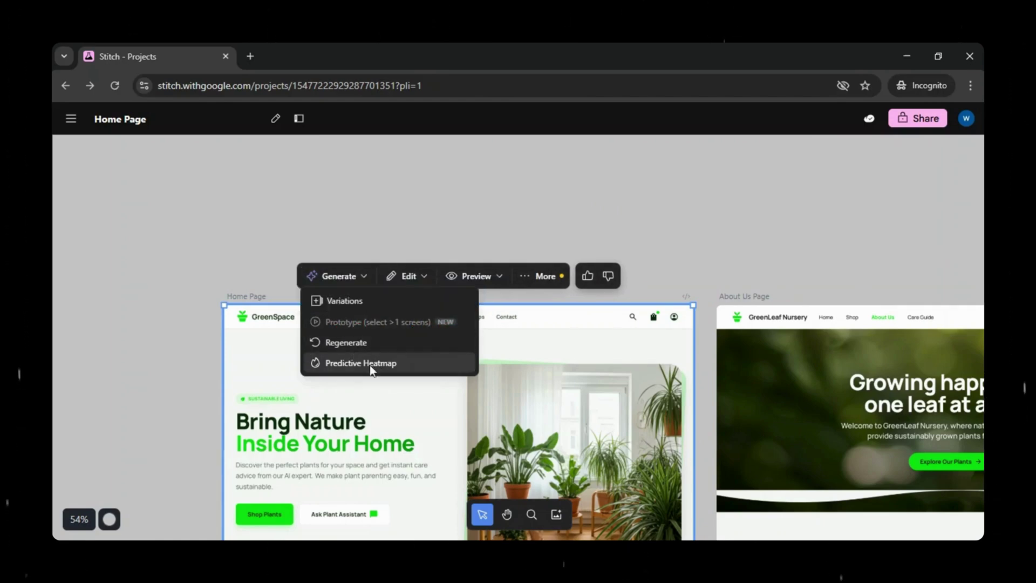
{"action": "left_click", "coordinate": [429, 283]}
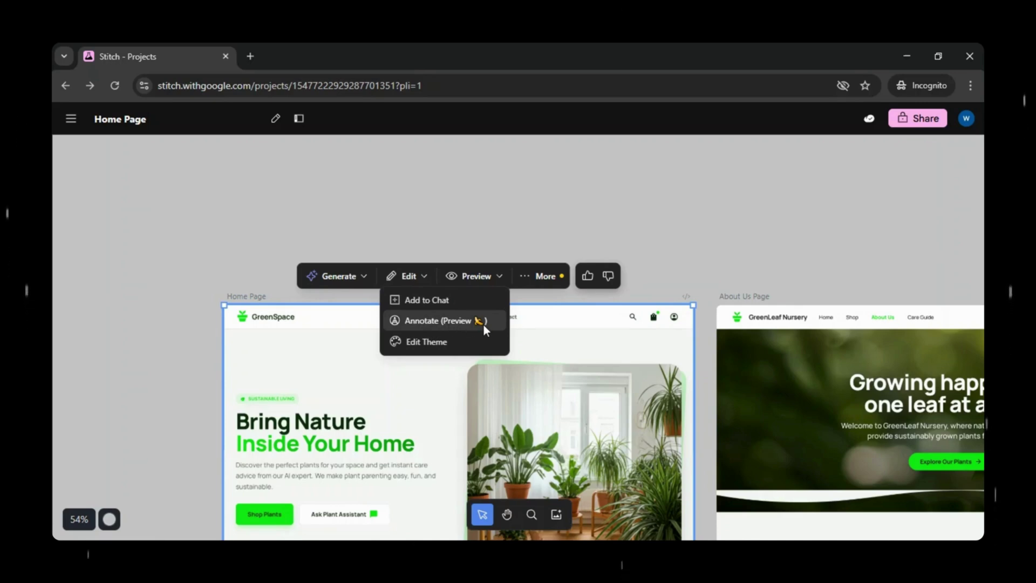
Apply a Dark theme with #13ec13 green and Manrope font to the Home Page.
{"action": "left_click", "coordinate": [451, 342]}
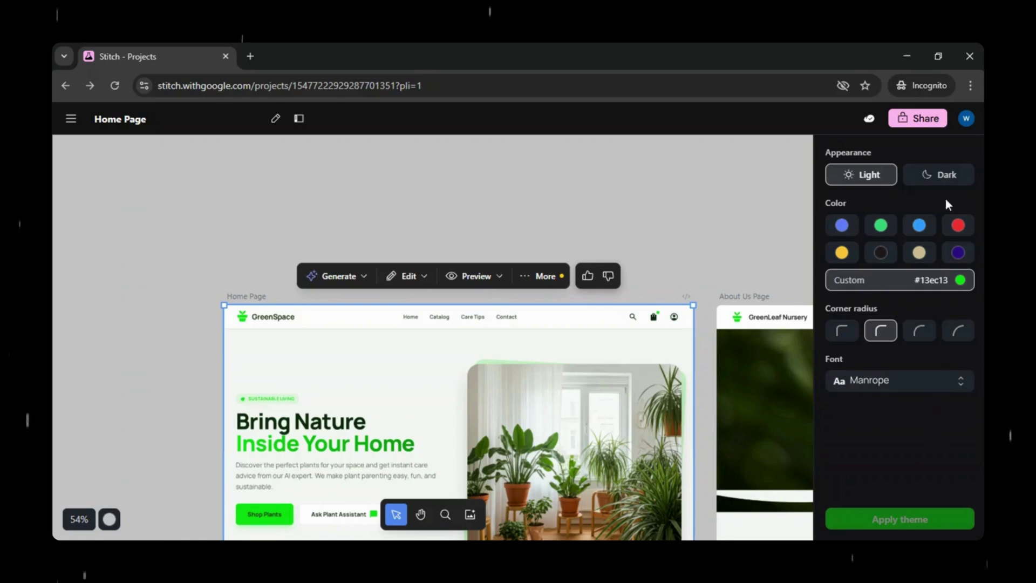
{"action": "left_click", "coordinate": [944, 181]}
{"action": "left_click", "coordinate": [899, 519]}
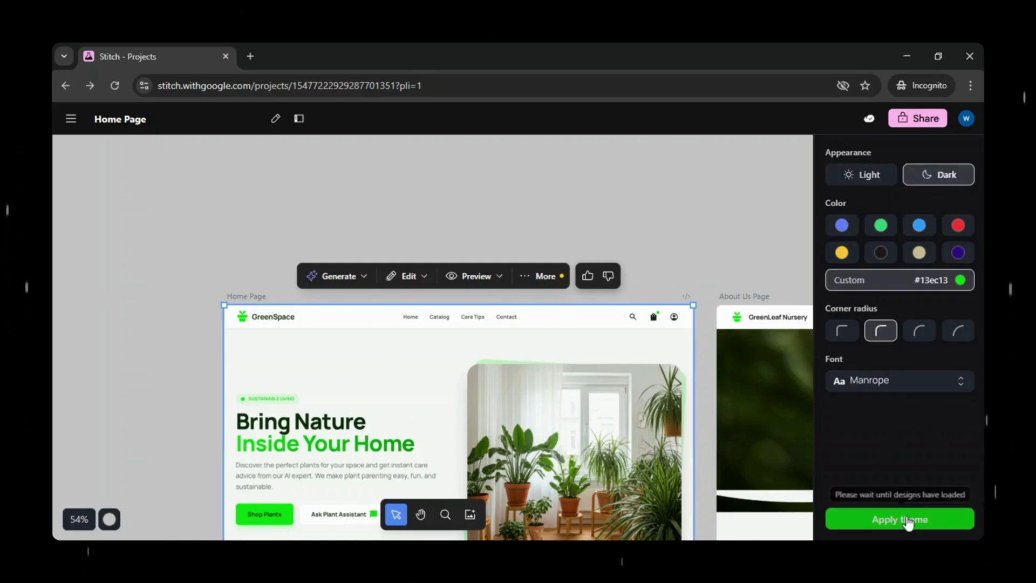
{"action": "scroll", "coordinate": [662, 455], "scroll_direction": "down", "scroll_amount": 3}
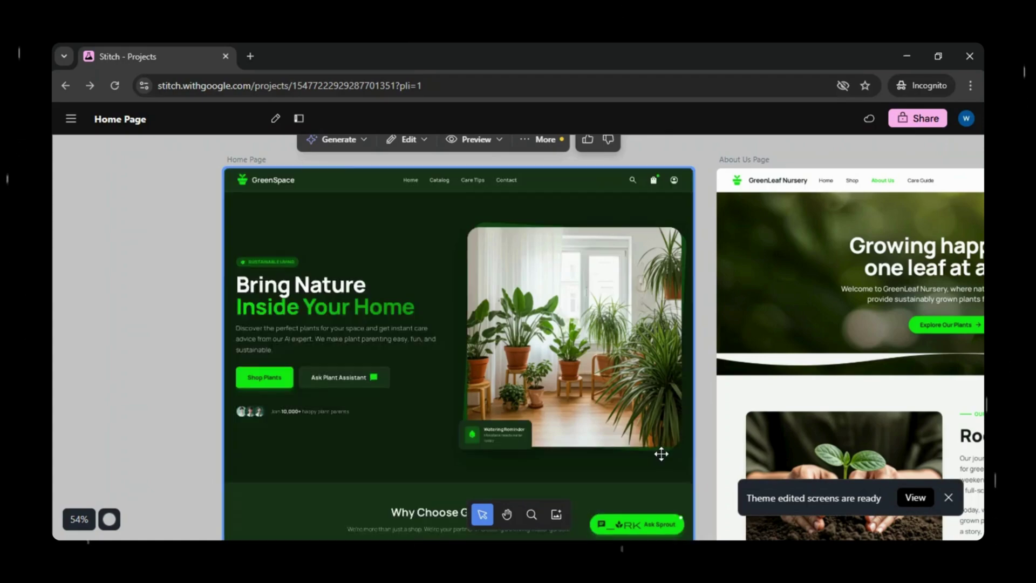
{"action": "scroll", "coordinate": [554, 437], "scroll_direction": "down", "scroll_amount": 8}
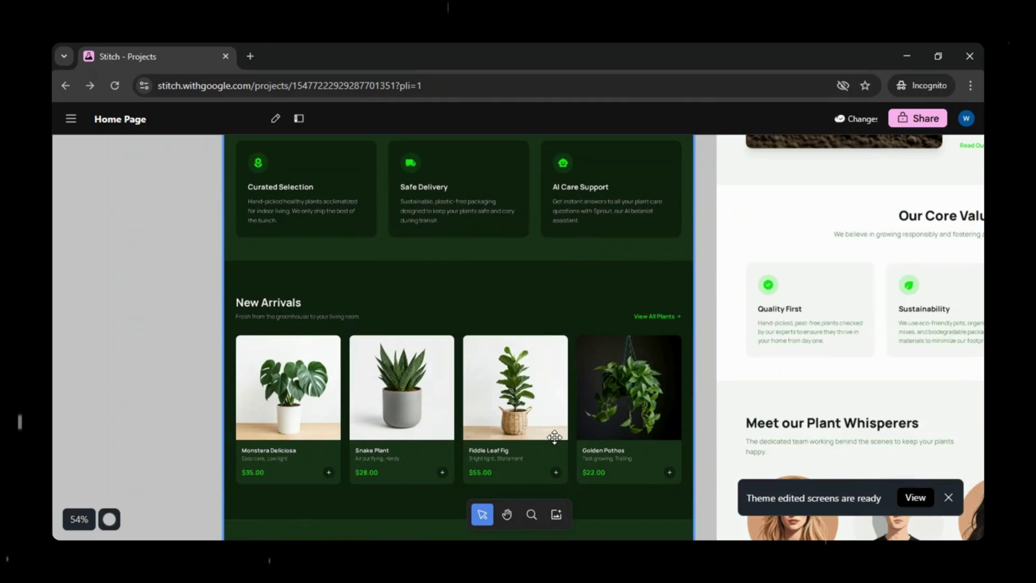
{"action": "scroll", "coordinate": [555, 436], "scroll_direction": "down", "scroll_amount": 3}
{"action": "scroll", "coordinate": [567, 378], "scroll_direction": "down", "scroll_amount": 10}
Apply the same Dark theme to the About Us, Products, Testimonials and Contact Us screens.
{"action": "left_click_drag", "start_coordinate": [267, 291], "coordinate": [656, 339]}
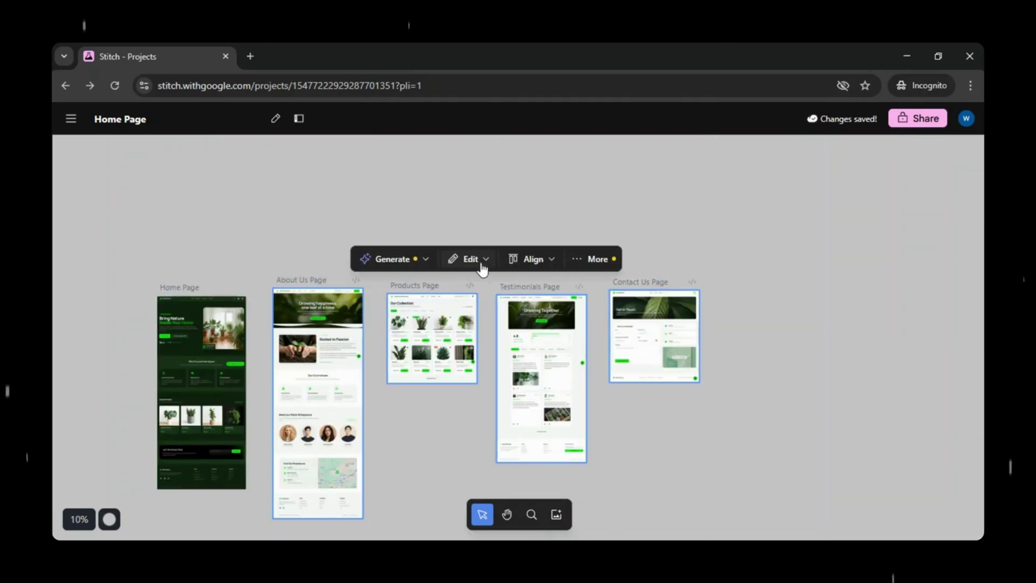
{"action": "left_click", "coordinate": [481, 263]}
{"action": "left_click", "coordinate": [490, 304]}
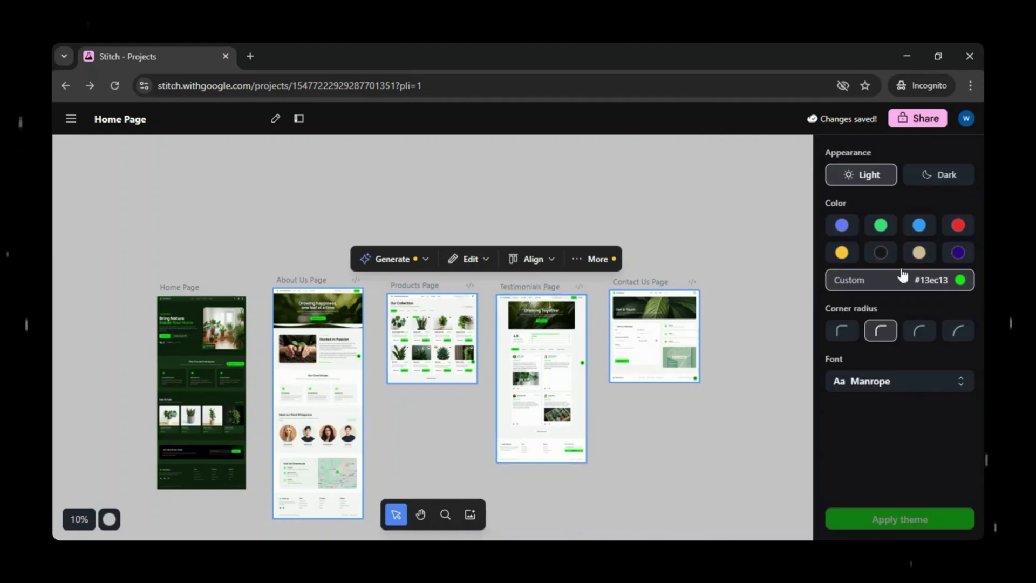
{"action": "left_click", "coordinate": [937, 184]}
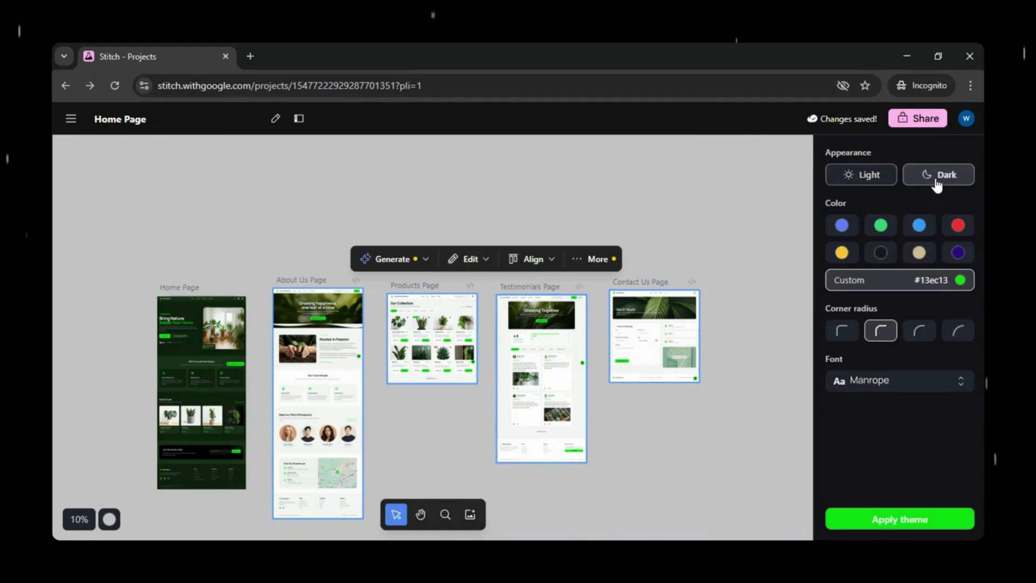
{"action": "left_click", "coordinate": [921, 518]}
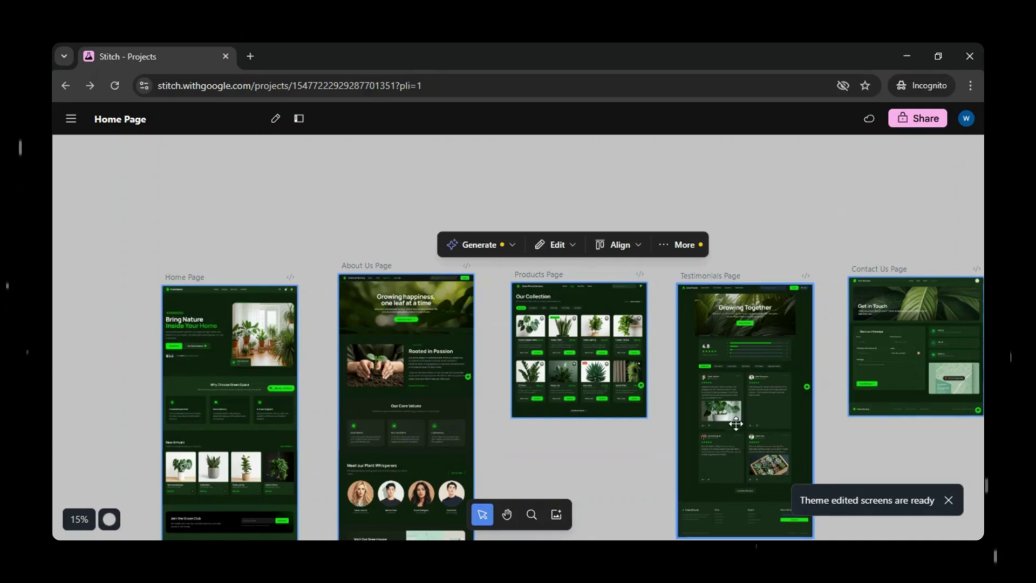
{"action": "scroll", "coordinate": [736, 424], "scroll_direction": "down", "scroll_amount": 3}
{"action": "scroll", "coordinate": [687, 474], "scroll_direction": "up", "scroll_amount": 2}
{"action": "scroll", "coordinate": [687, 474], "scroll_direction": "right", "scroll_amount": 1}
Generate a Prototype from the five selected GreenSpace page screens via the Generate menu.
{"action": "left_click", "coordinate": [587, 226]}
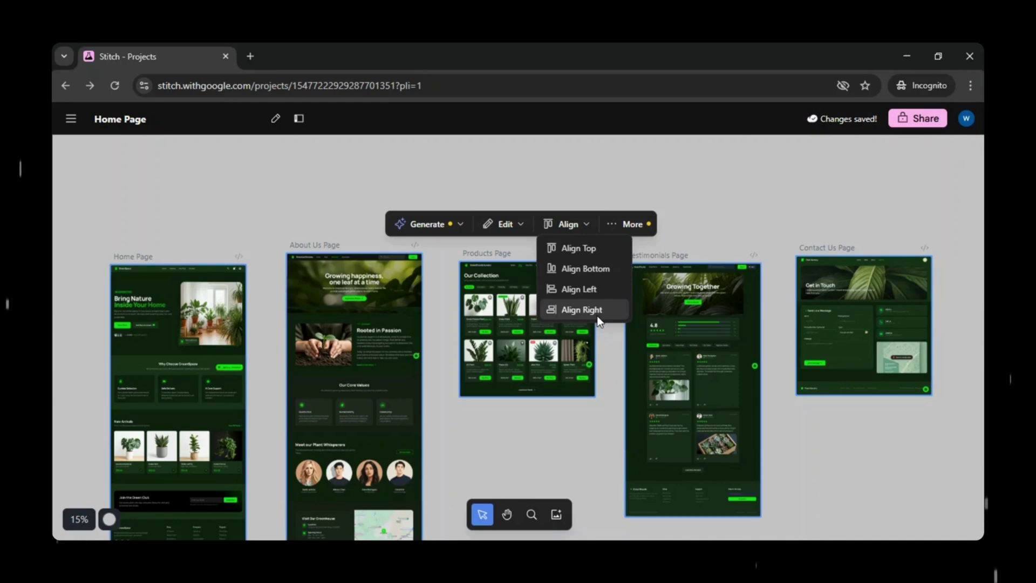
{"action": "left_click", "coordinate": [457, 229]}
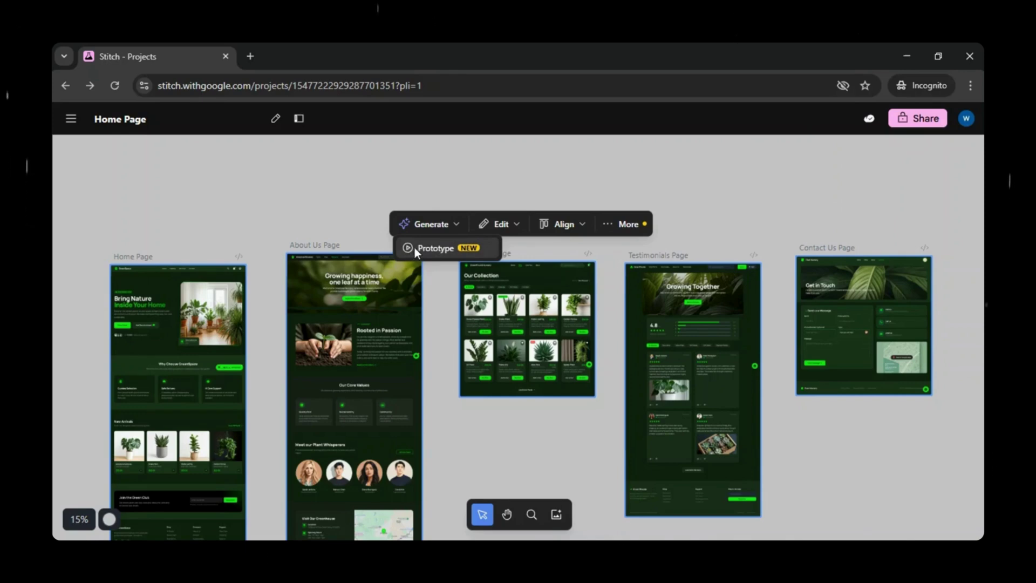
{"action": "left_click", "coordinate": [436, 248]}
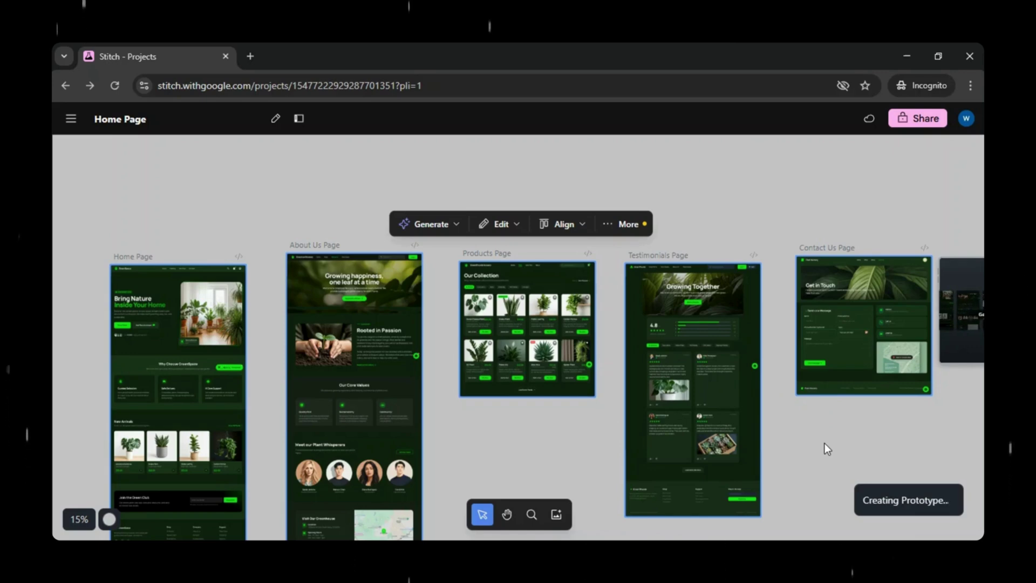
Select every frame with Ctrl+A and drag the pages and prototype card across the canvas.
{"action": "left_click", "coordinate": [737, 440]}
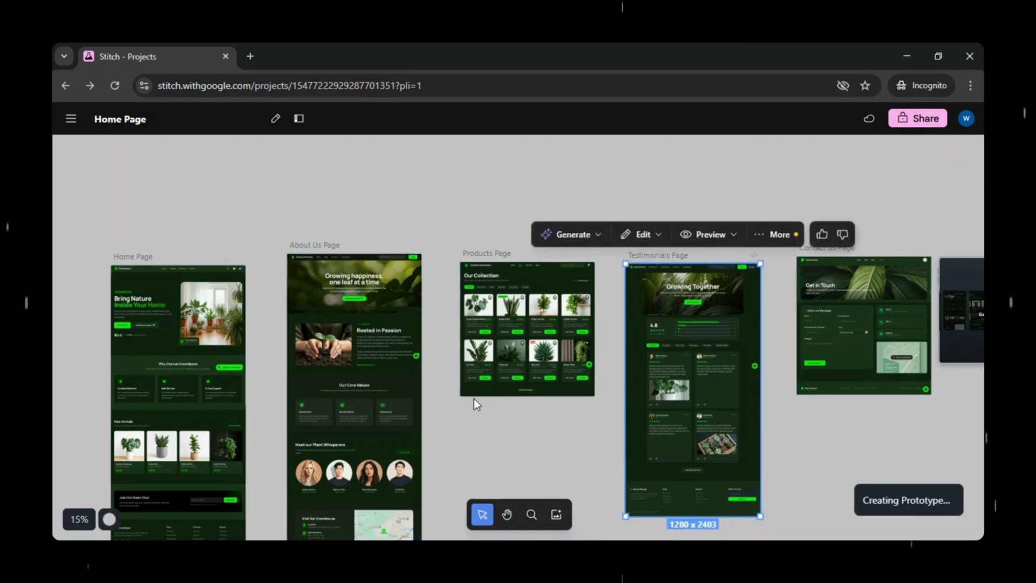
{"action": "key", "text": "ctrl+a"}
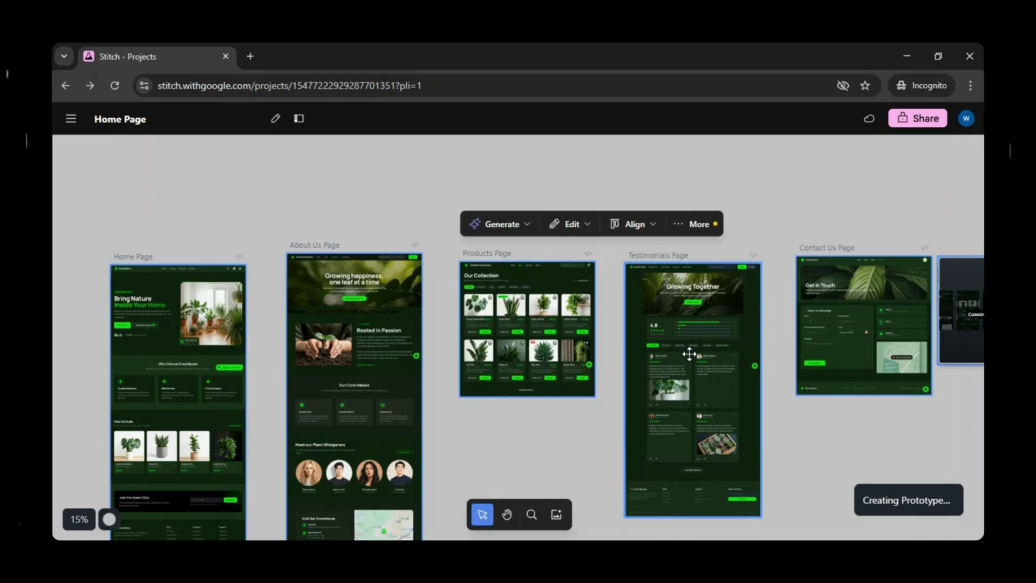
{"action": "left_click_drag", "start_coordinate": [690, 354], "coordinate": [520, 327]}
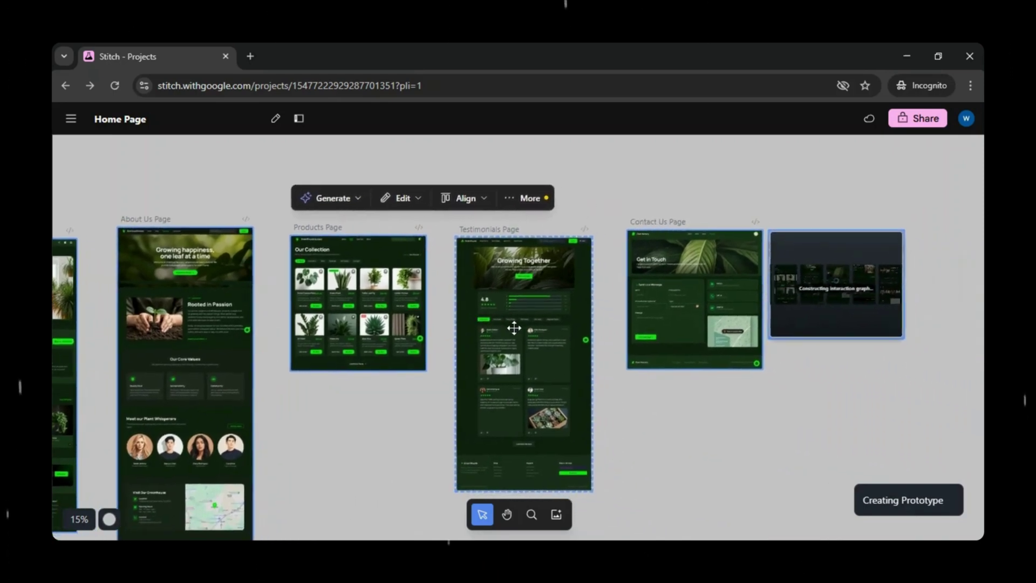
{"action": "scroll", "coordinate": [846, 367], "scroll_direction": "up", "scroll_amount": 3}
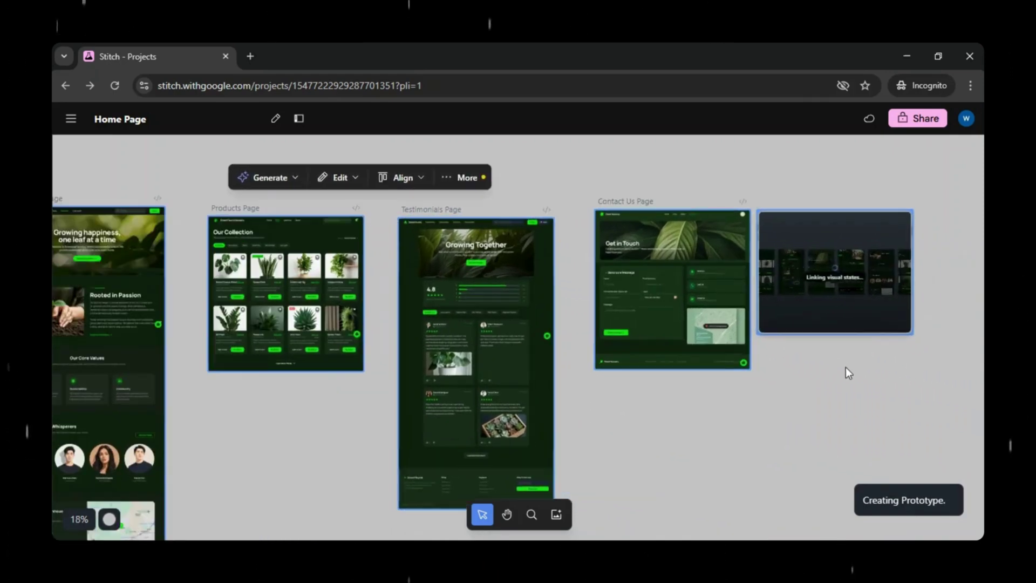
{"action": "scroll", "coordinate": [840, 386], "scroll_direction": "up", "scroll_amount": 2}
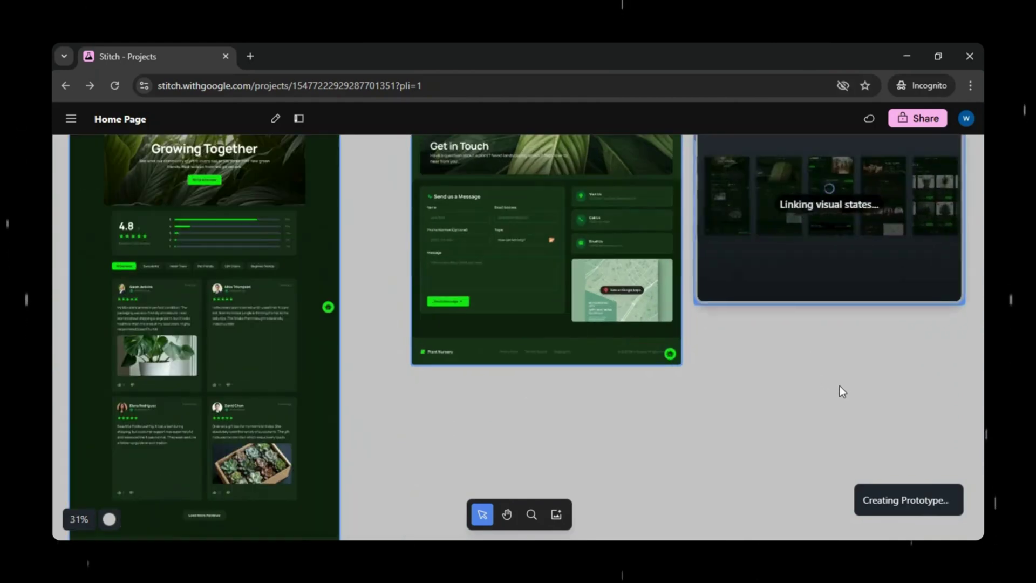
{"action": "left_click_drag", "start_coordinate": [846, 261], "coordinate": [671, 387]}
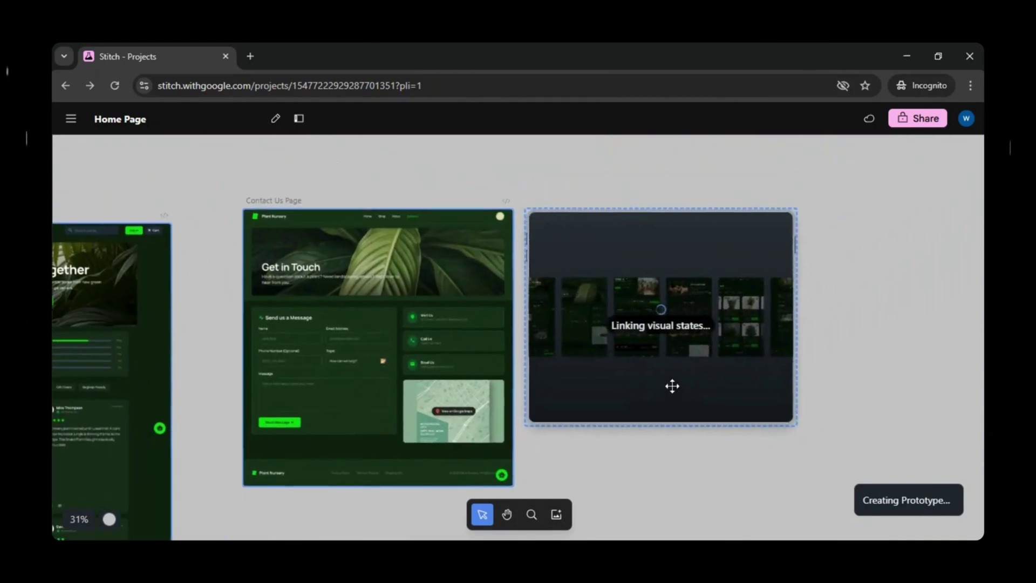
{"action": "scroll", "coordinate": [680, 387], "scroll_direction": "up", "scroll_amount": 2}
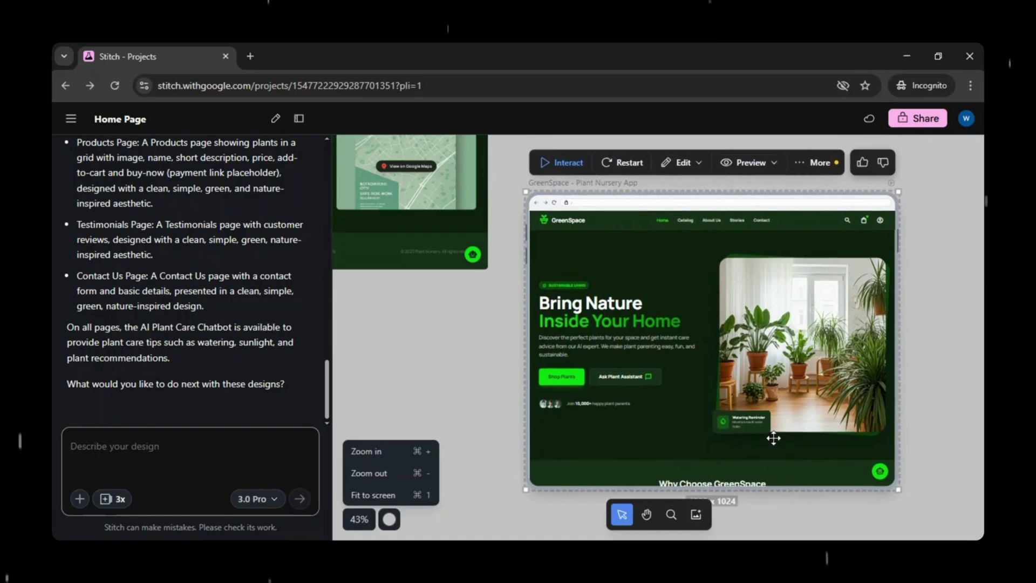
Enter Interact mode on the GreenSpace prototype and scroll through its Home page.
{"action": "left_click", "coordinate": [474, 403]}
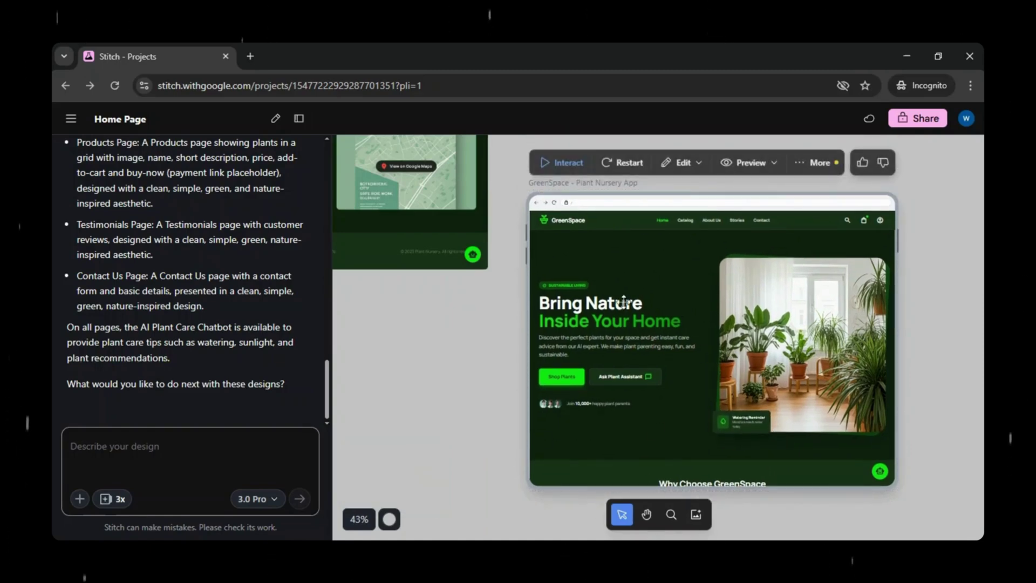
{"action": "left_click", "coordinate": [560, 172]}
{"action": "scroll", "coordinate": [569, 306], "scroll_direction": "down", "scroll_amount": 2}
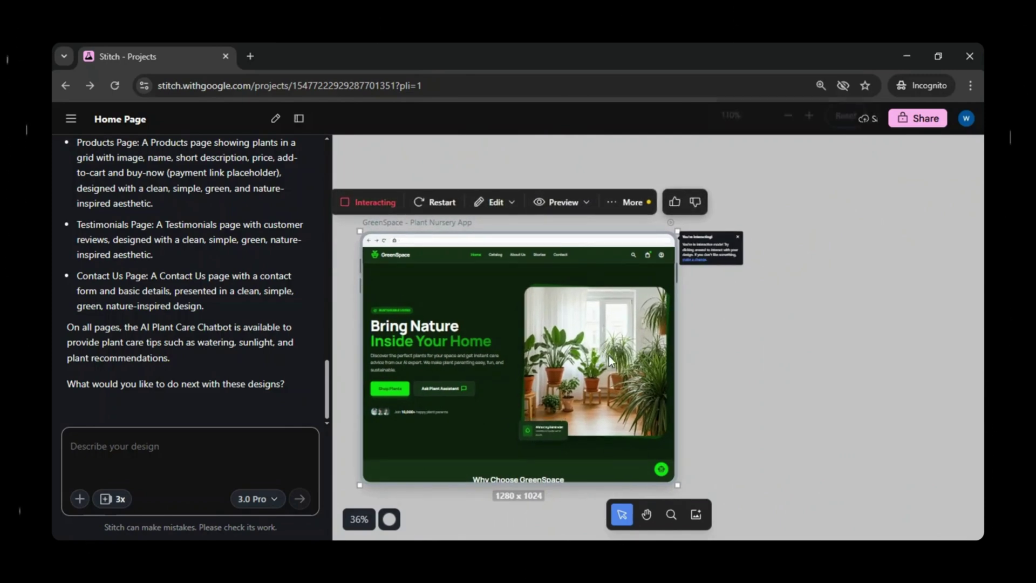
{"action": "key", "text": "ctrl+plus"}
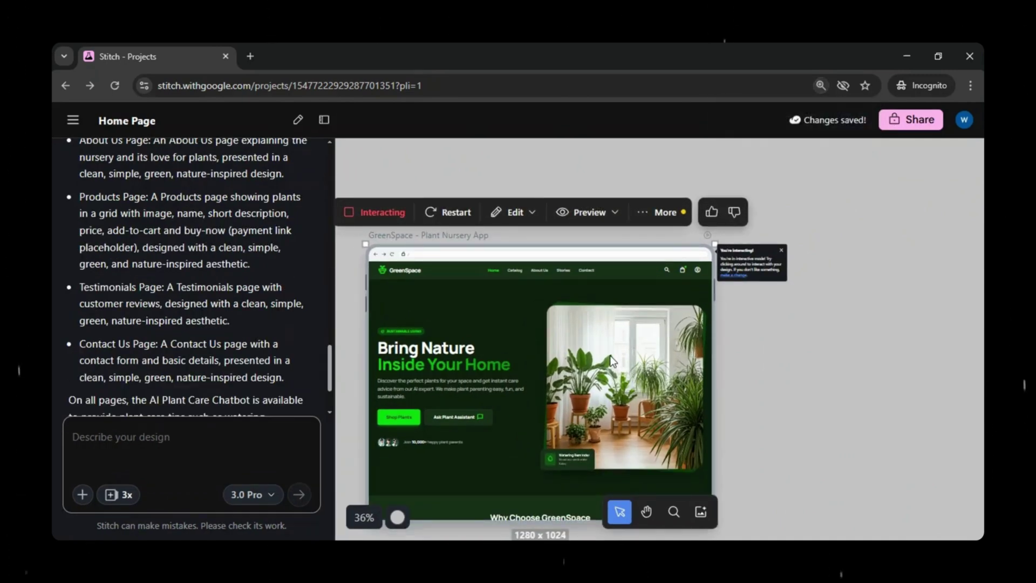
{"action": "key", "text": "ctrl+minus"}
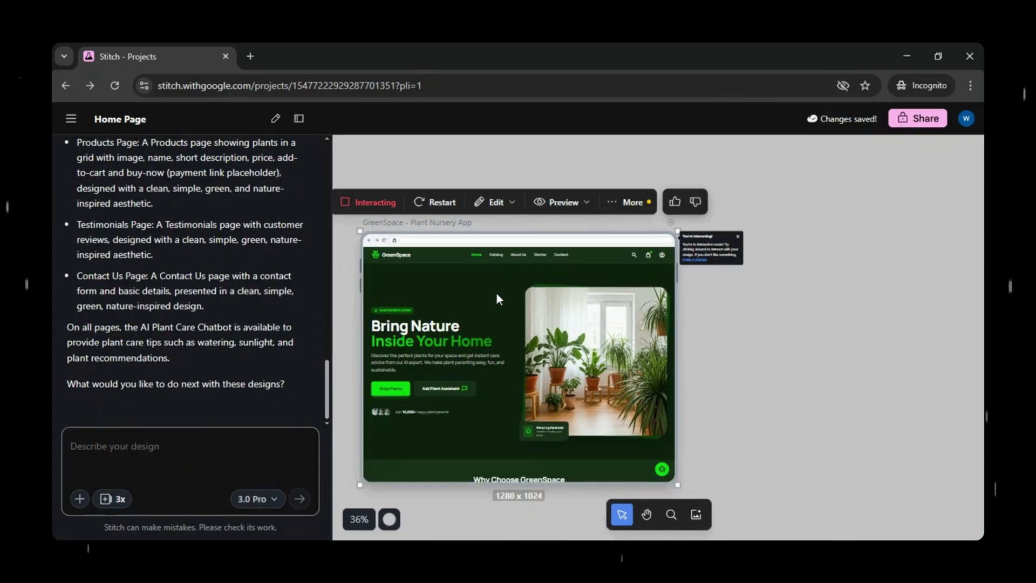
{"action": "scroll", "coordinate": [516, 326], "scroll_direction": "down", "scroll_amount": 10}
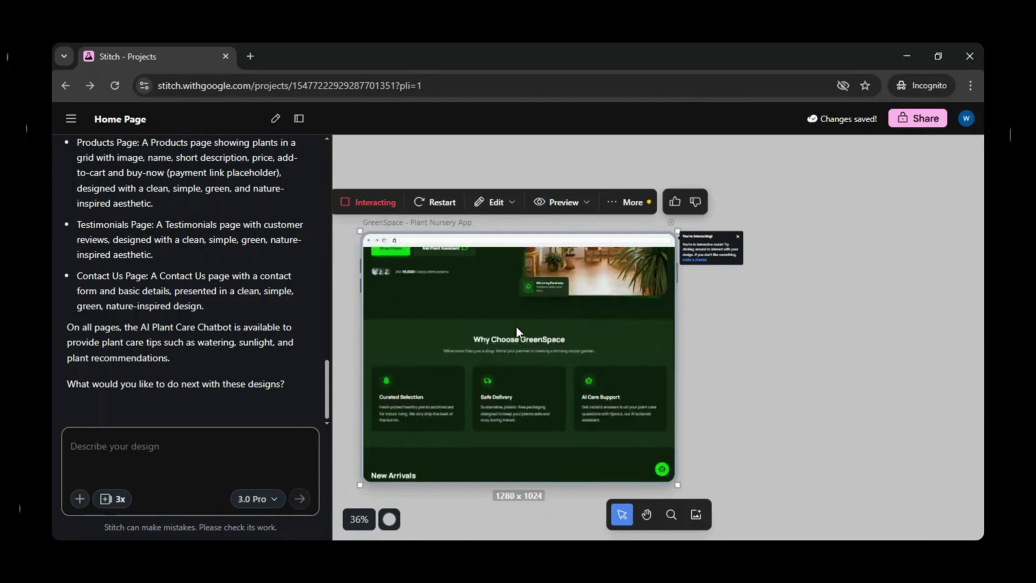
{"action": "scroll", "coordinate": [519, 334], "scroll_direction": "up", "scroll_amount": 10}
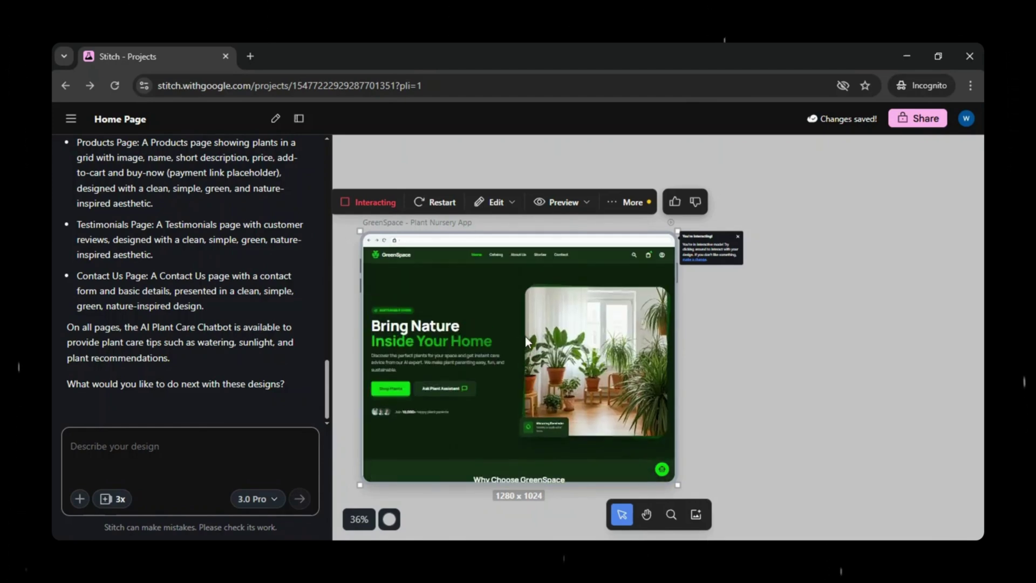
Navigate the prototype to Catalog, About Us and Contact, then back to Home.
{"action": "left_click", "coordinate": [494, 256]}
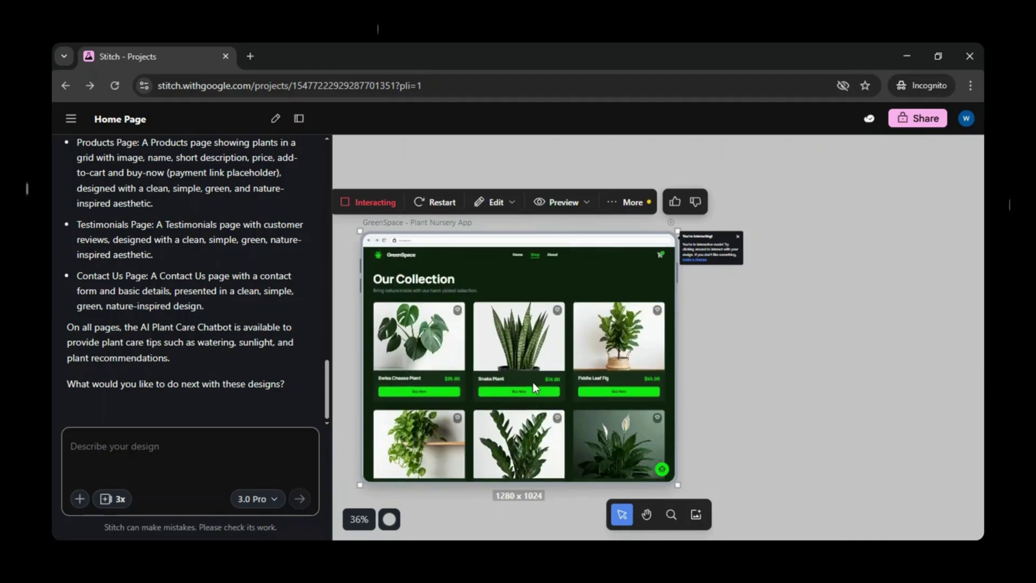
{"action": "left_click", "coordinate": [552, 254]}
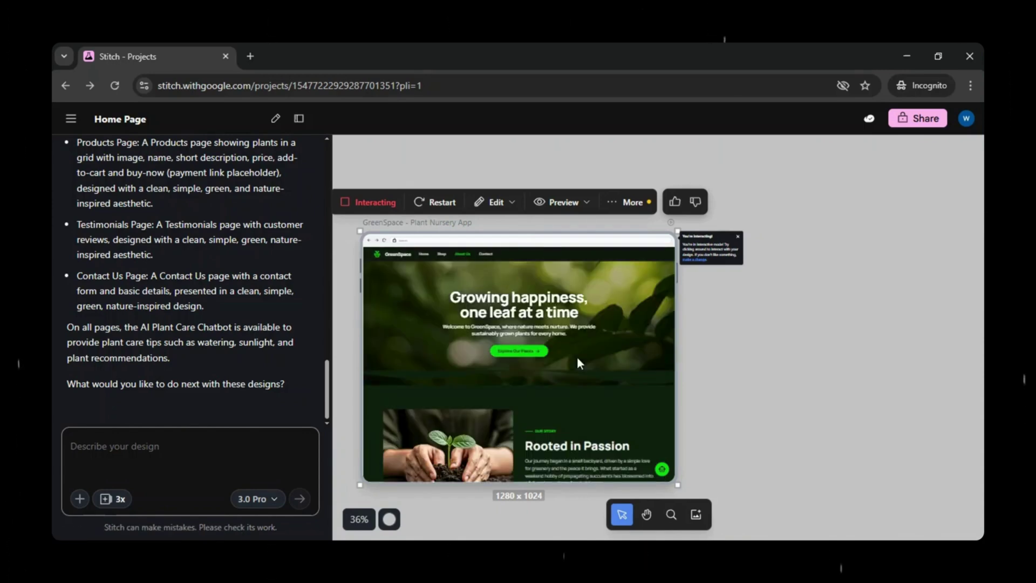
{"action": "scroll", "coordinate": [577, 359], "scroll_direction": "down", "scroll_amount": 2}
{"action": "scroll", "coordinate": [574, 359], "scroll_direction": "up", "scroll_amount": 2}
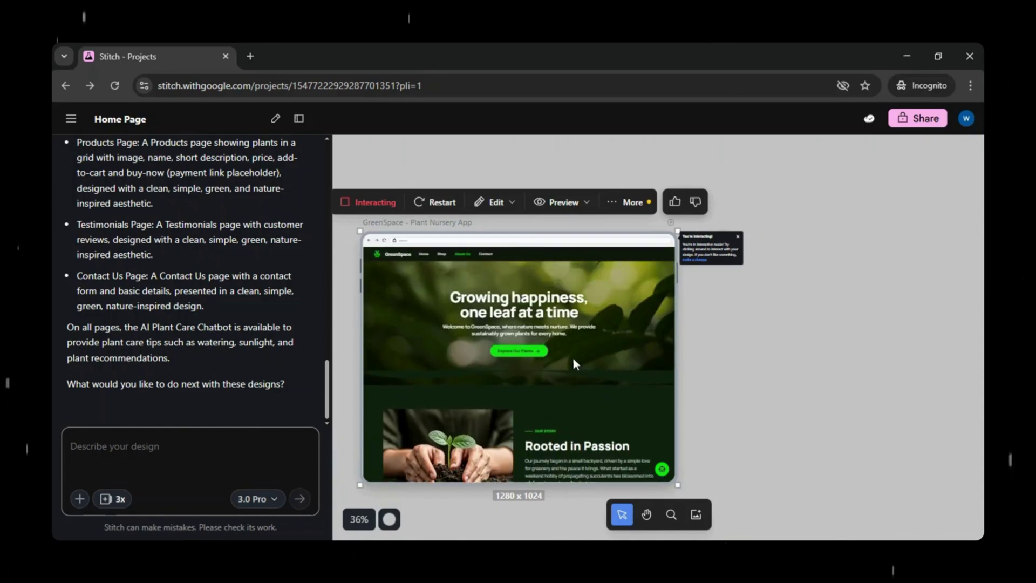
{"action": "left_click", "coordinate": [485, 254]}
{"action": "left_click", "coordinate": [505, 254]}
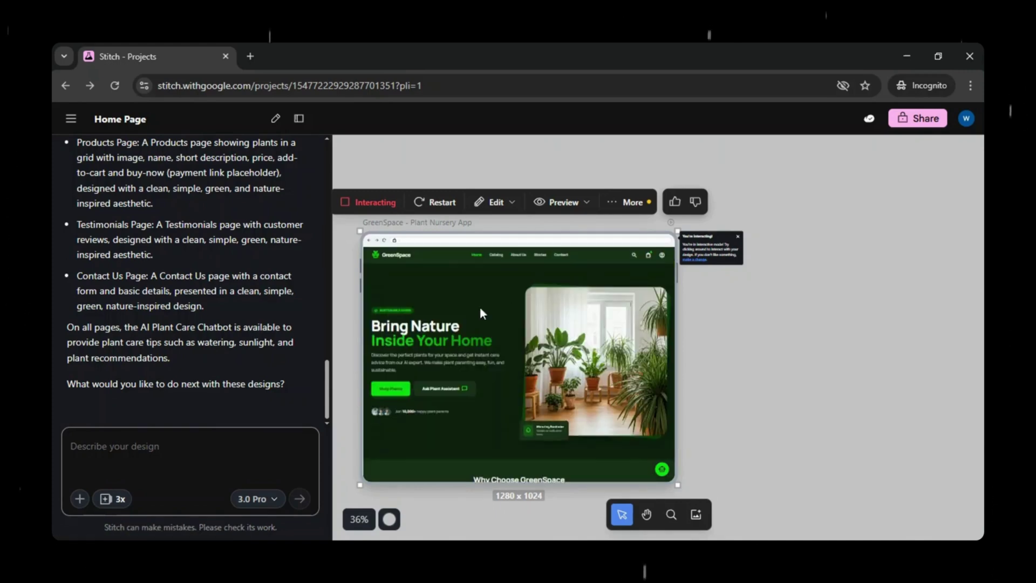
{"action": "left_click", "coordinate": [586, 204]}
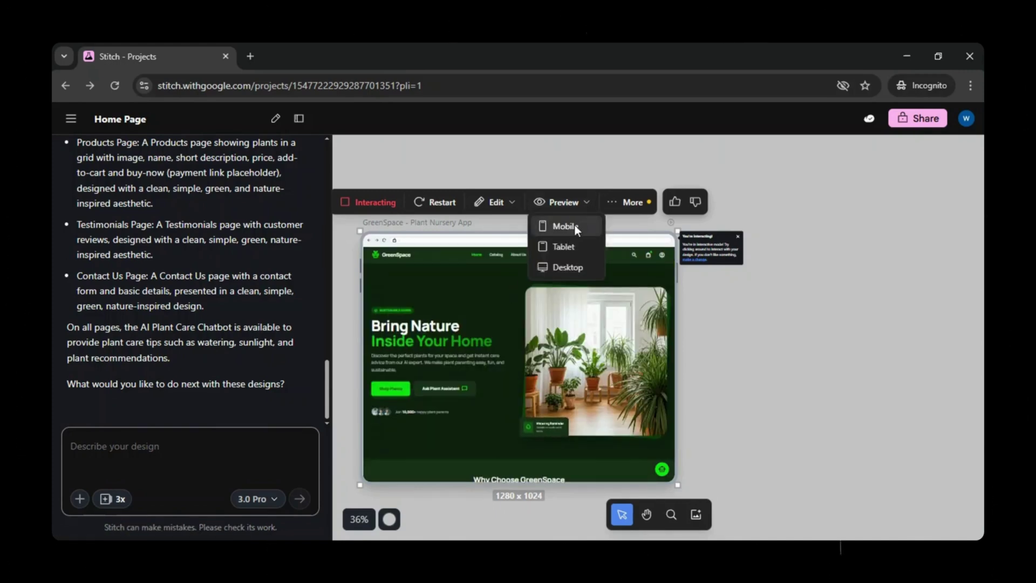
{"action": "left_click", "coordinate": [575, 226]}
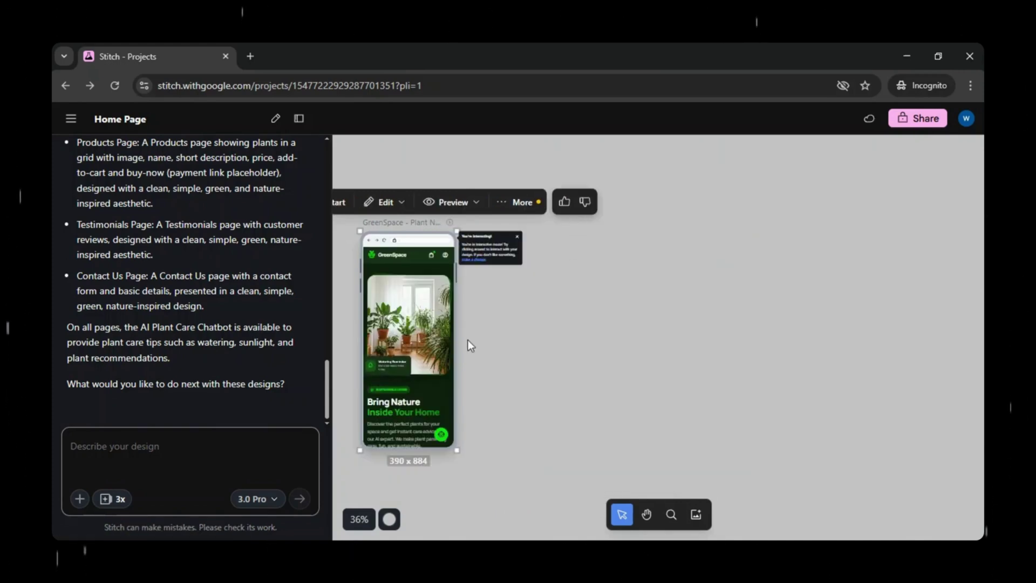
{"action": "key", "text": "ctrl+a"}
{"action": "left_click", "coordinate": [572, 335]}
{"action": "left_click", "coordinate": [548, 271]}
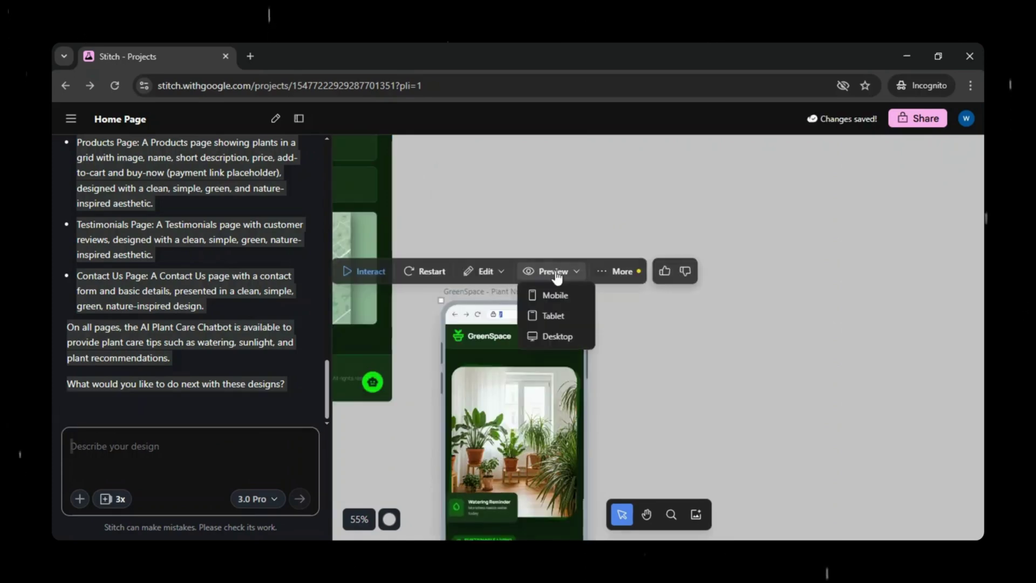
{"action": "left_click", "coordinate": [565, 310]}
{"action": "scroll", "coordinate": [593, 335], "scroll_direction": "down", "scroll_amount": 4}
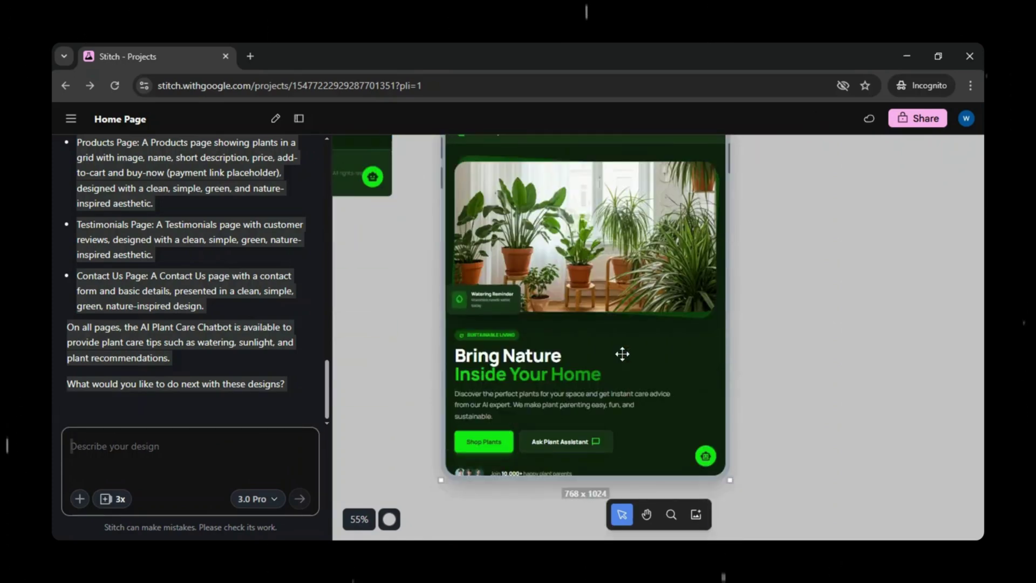
{"action": "scroll", "coordinate": [621, 354], "scroll_direction": "up", "scroll_amount": 2}
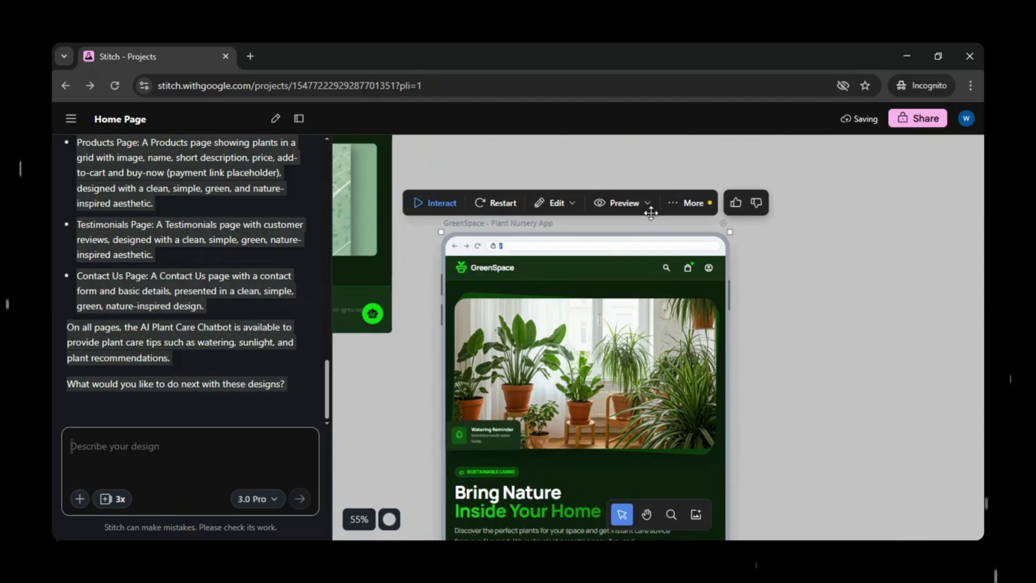
{"action": "left_click", "coordinate": [650, 204]}
{"action": "left_click", "coordinate": [628, 268]}
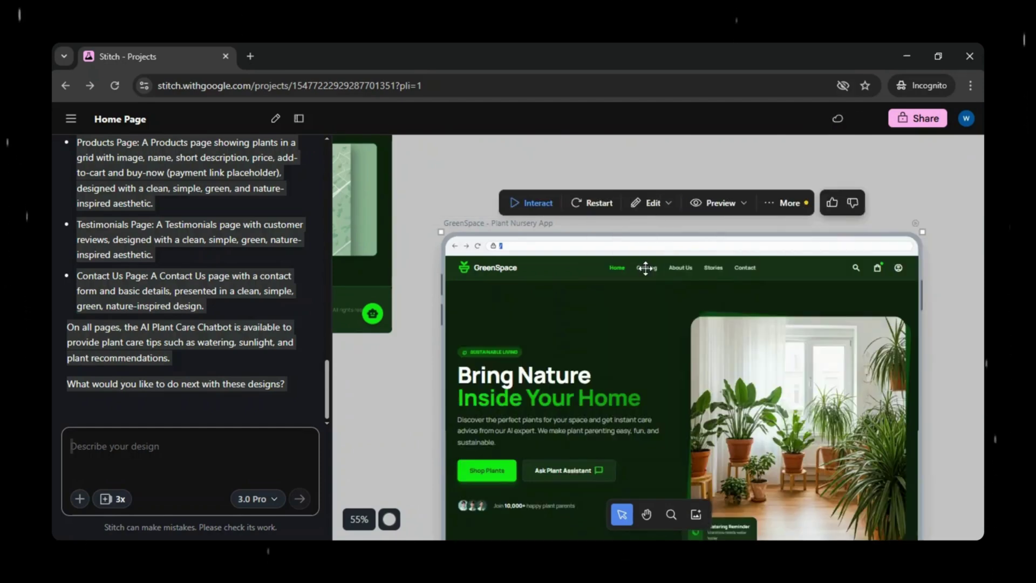
{"action": "scroll", "coordinate": [730, 393], "scroll_direction": "down", "scroll_amount": 4}
{"action": "scroll", "coordinate": [731, 392], "scroll_direction": "up", "scroll_amount": 3}
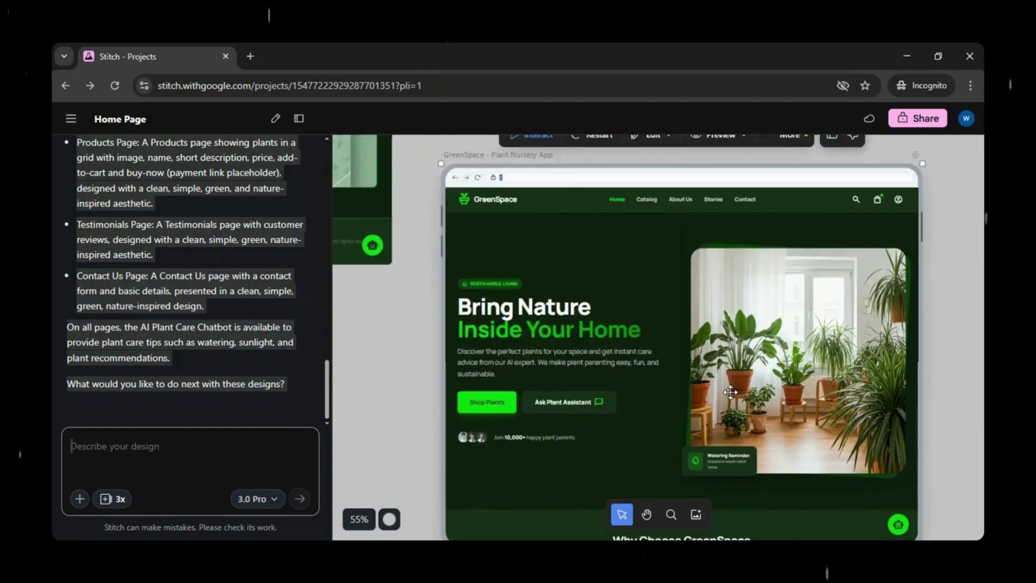
{"action": "scroll", "coordinate": [495, 216], "scroll_direction": "down", "scroll_amount": 3}
Write a Make changes prompt, select the Home page profile icon, and apply the profile-photo change.
{"action": "left_click", "coordinate": [510, 204]}
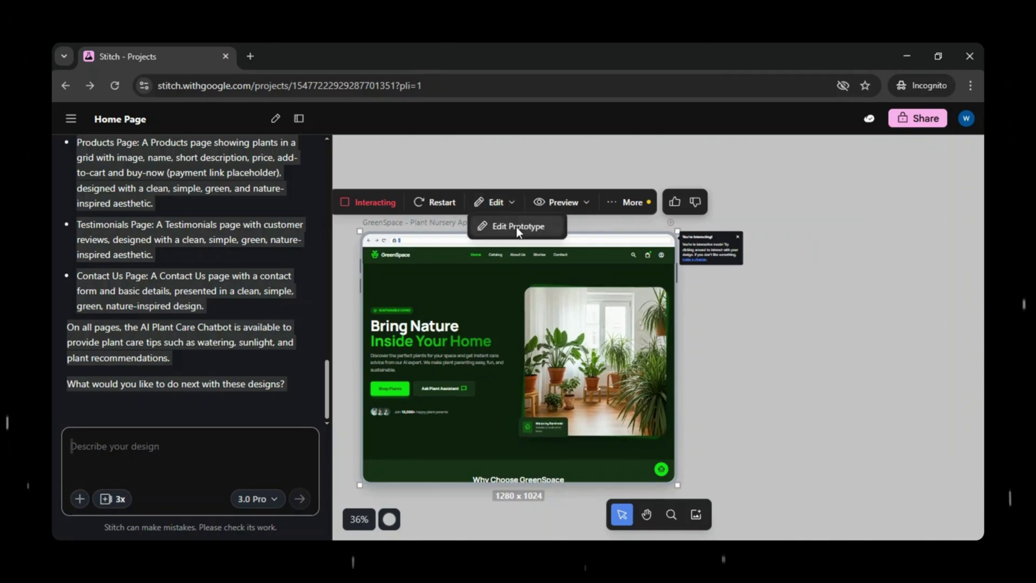
{"action": "left_click", "coordinate": [518, 227]}
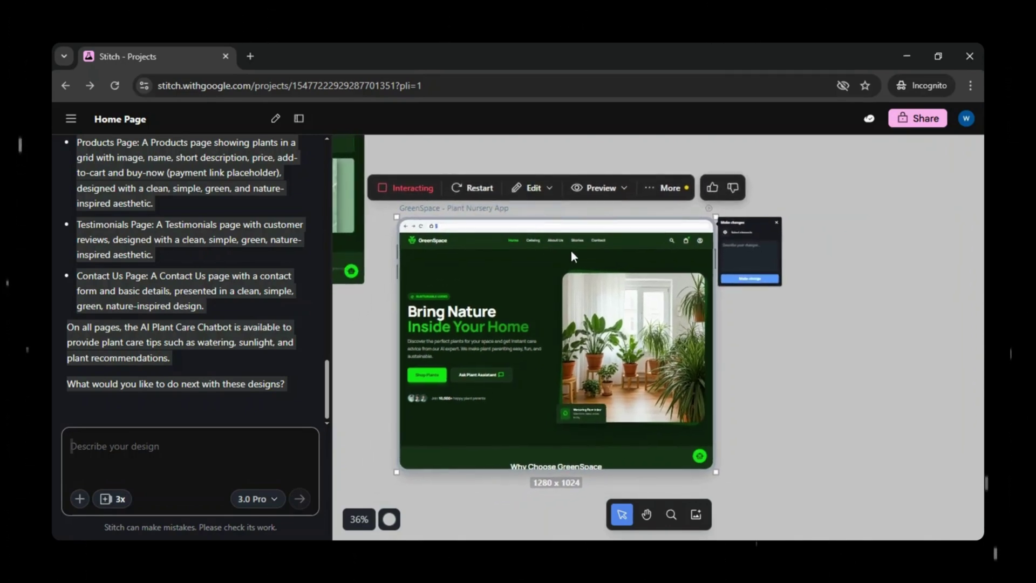
{"action": "left_click", "coordinate": [744, 253]}
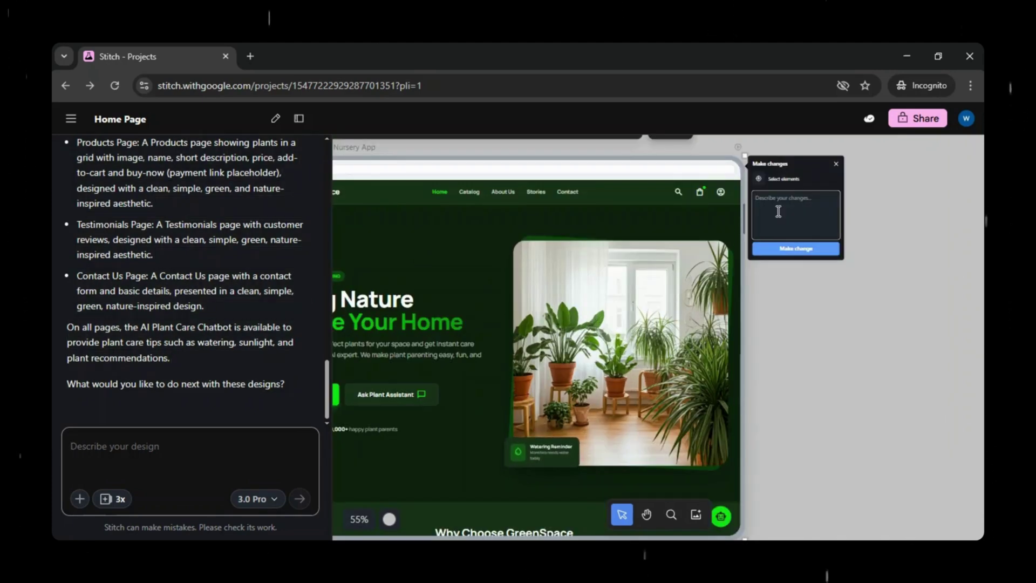
{"action": "type", "text": "ge"}
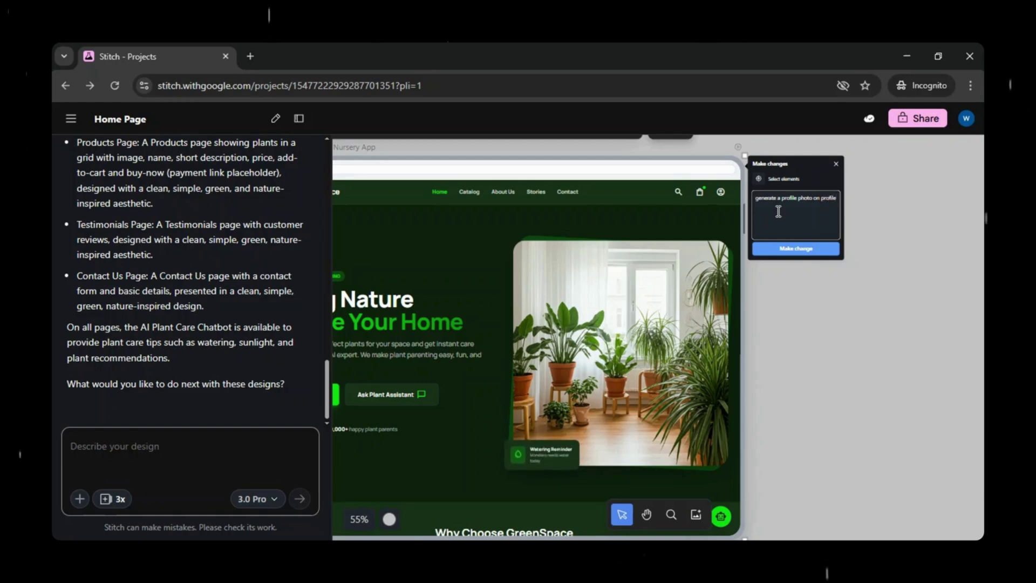
{"action": "left_click", "coordinate": [761, 182]}
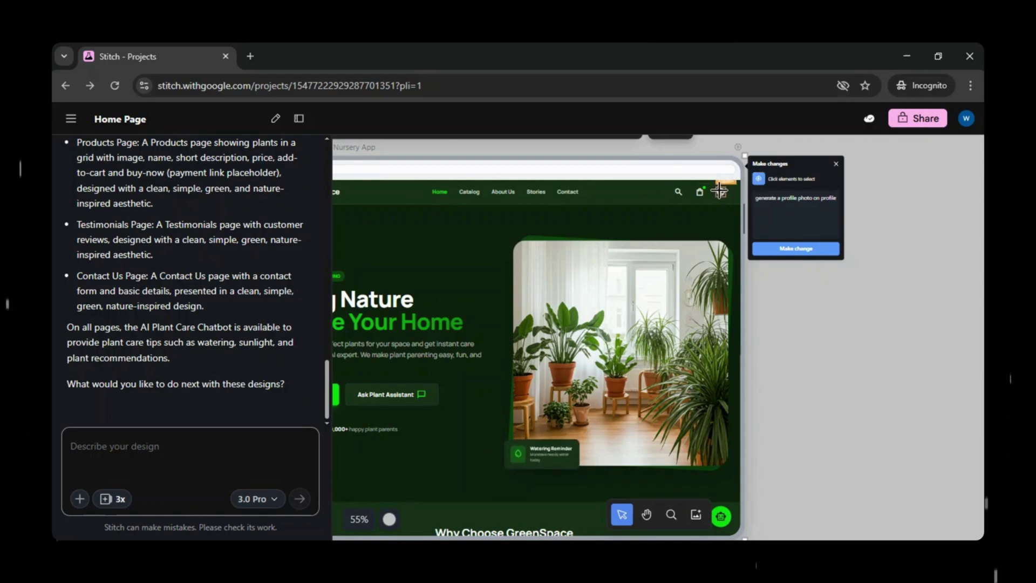
{"action": "left_click", "coordinate": [720, 191]}
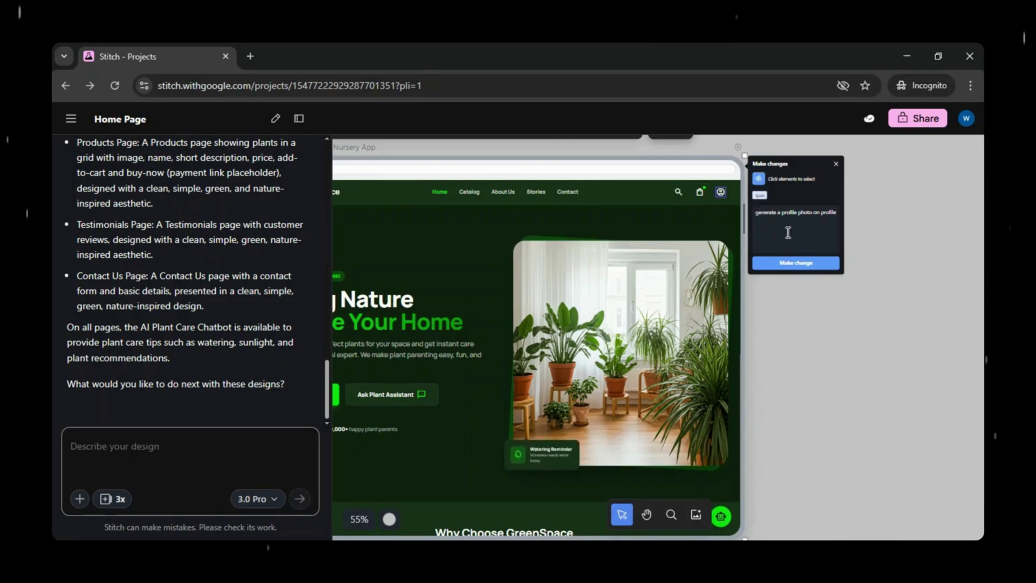
{"action": "left_click", "coordinate": [822, 273]}
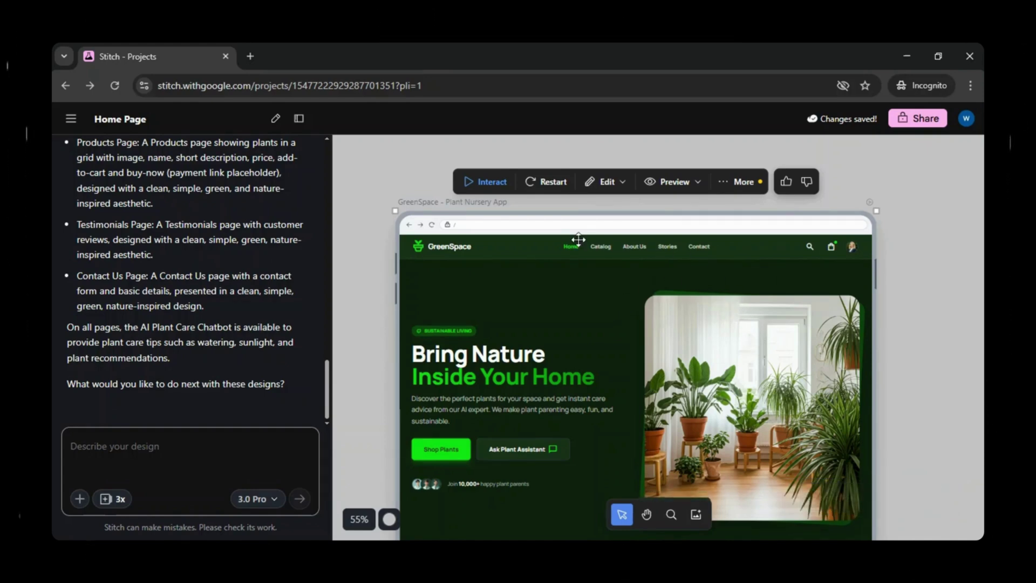
Scroll through the Home page HTML under More > View Code, close it, and reopen More.
{"action": "left_click", "coordinate": [741, 182]}
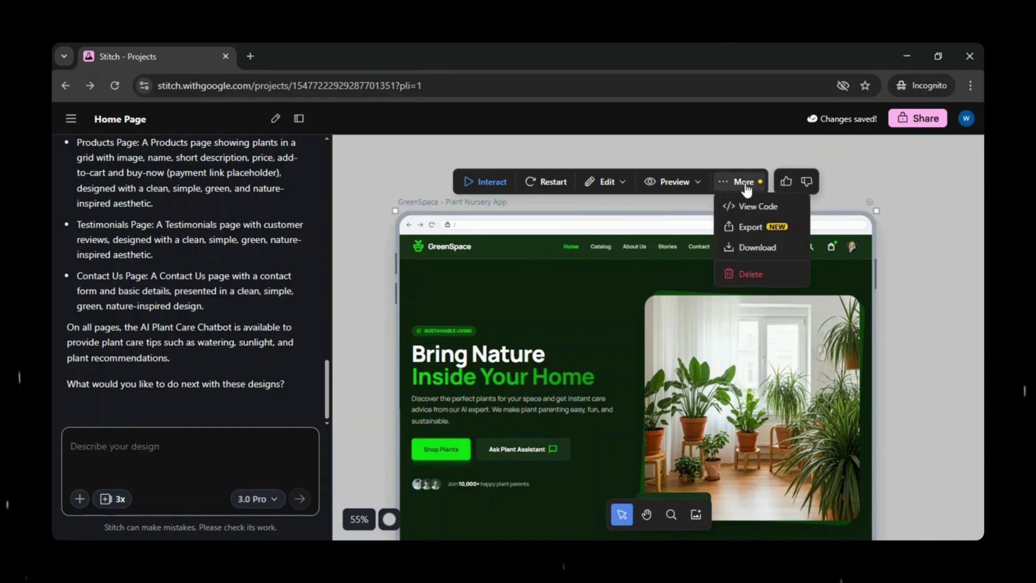
{"action": "left_click", "coordinate": [775, 208]}
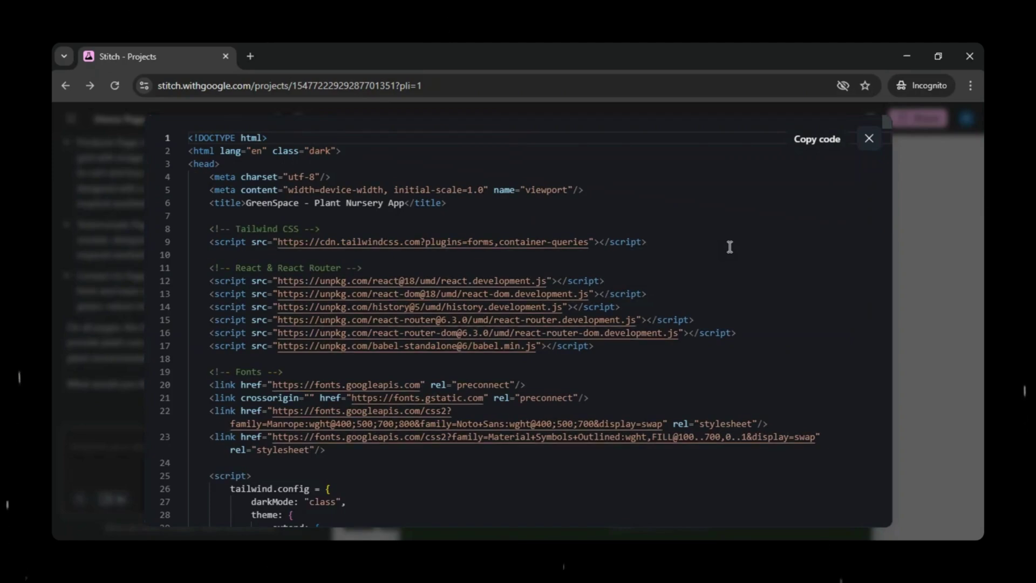
{"action": "scroll", "coordinate": [707, 410], "scroll_direction": "down", "scroll_amount": 12}
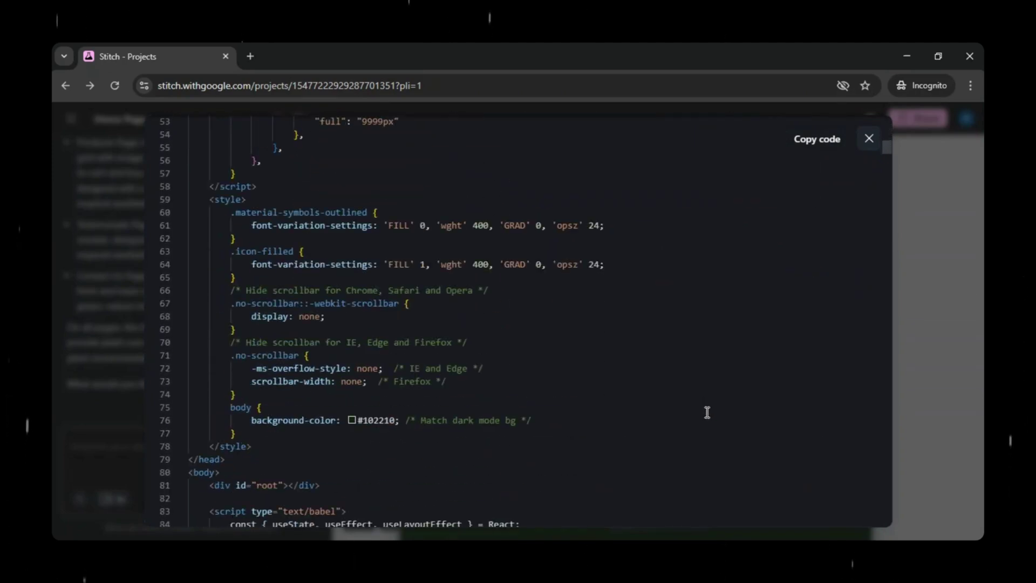
{"action": "left_click", "coordinate": [869, 140]}
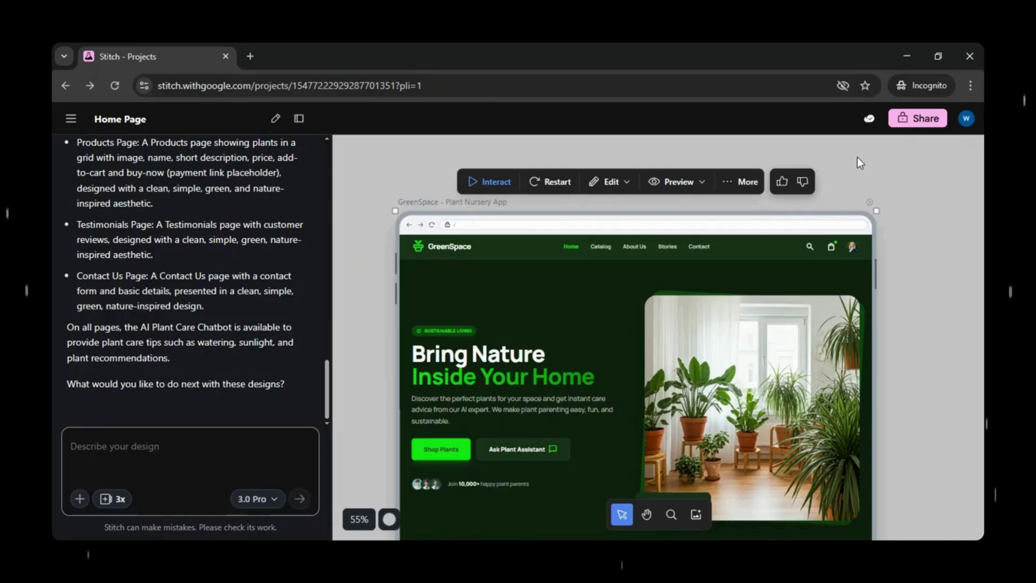
{"action": "left_click", "coordinate": [739, 183]}
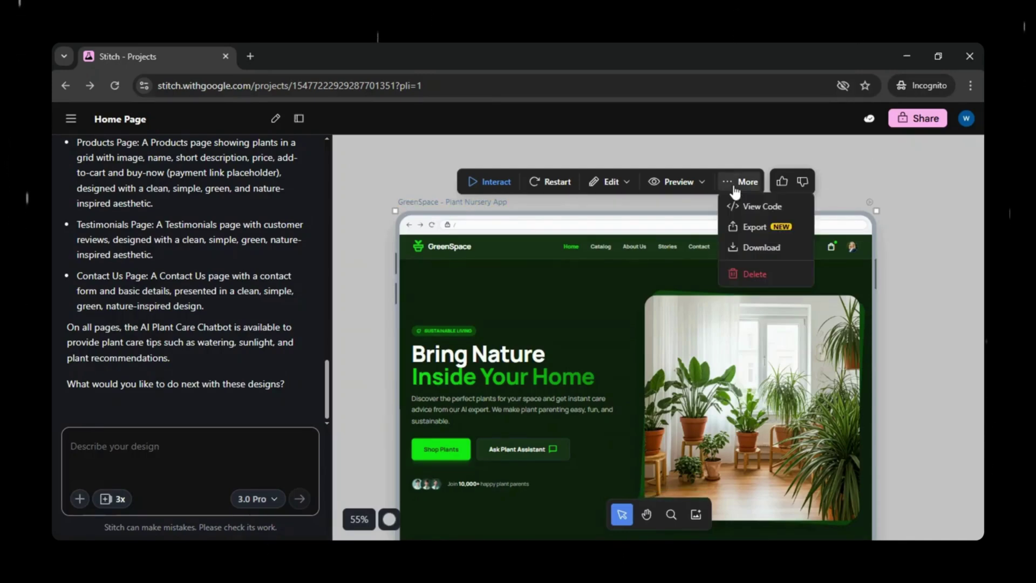
Export the design to AI Studio with the description 'Make this real'.
{"action": "left_click", "coordinate": [765, 228]}
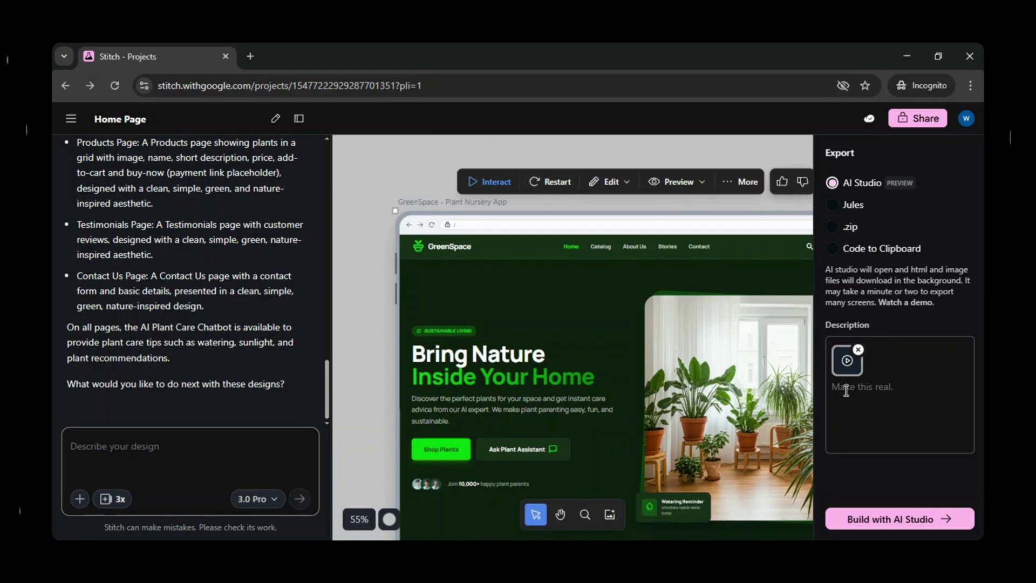
{"action": "type", "text": "ake"}
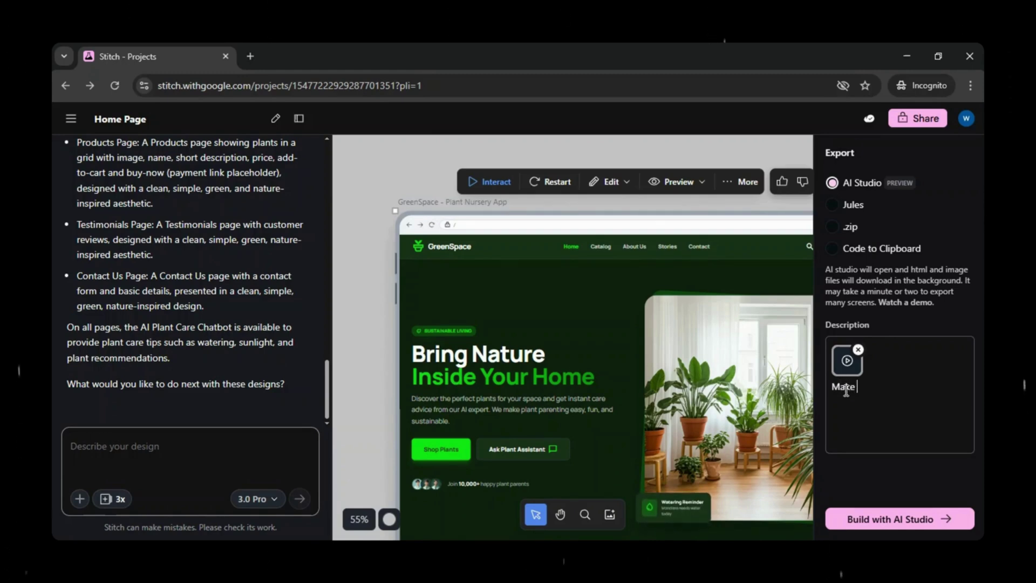
{"action": "type", "text": " this real"}
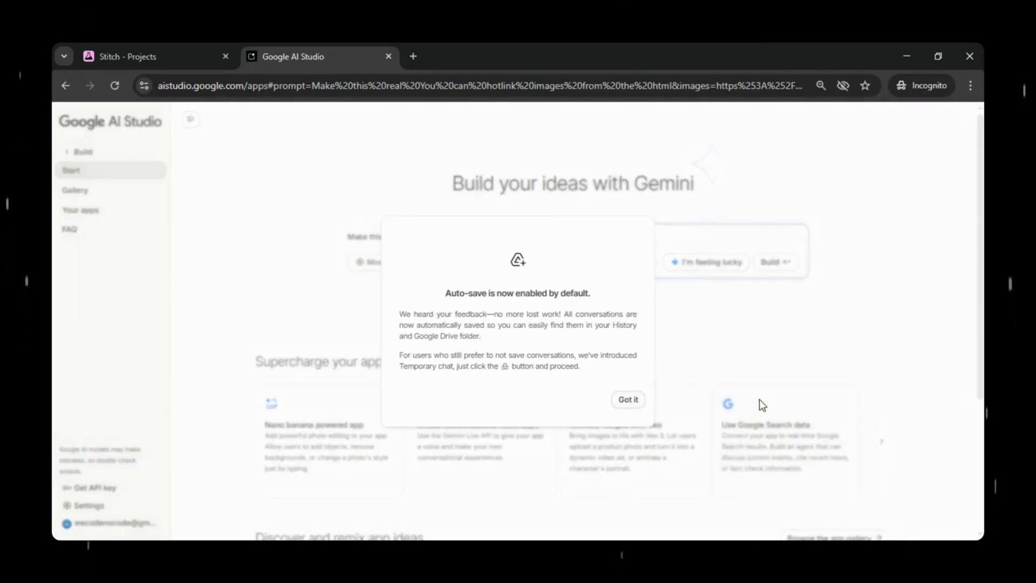
Dismiss the AI Studio auto-save notice so the GreenSpace app builds into the preview.
{"action": "left_click", "coordinate": [637, 400]}
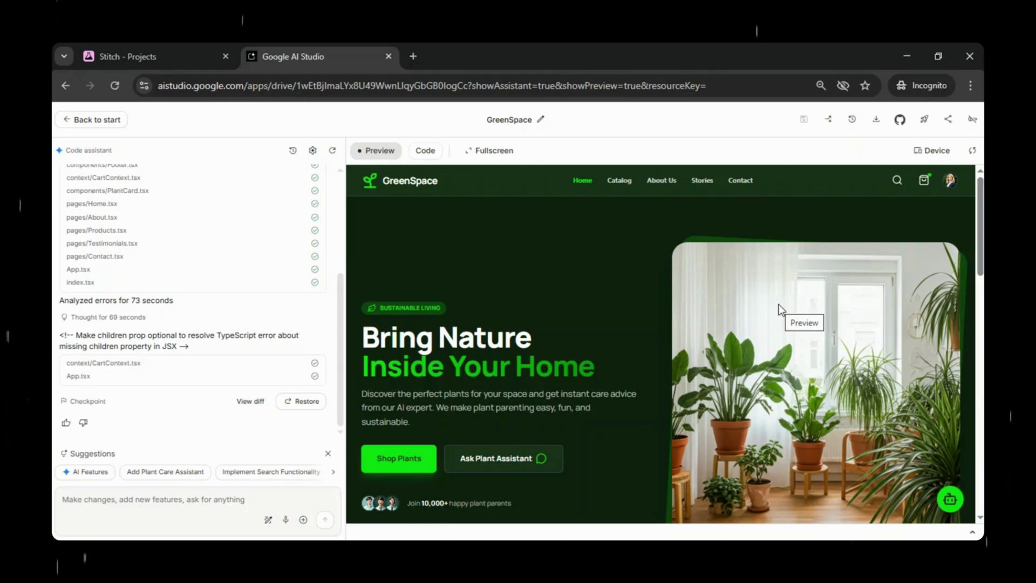
Show the app preview full screen and scroll through the Home page.
{"action": "left_click", "coordinate": [475, 150]}
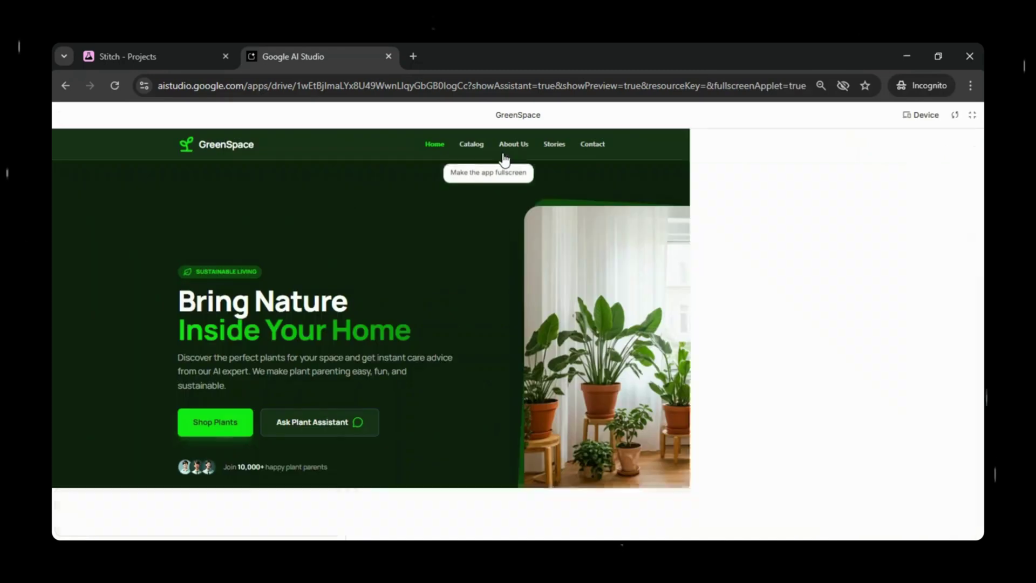
{"action": "scroll", "coordinate": [931, 287], "scroll_direction": "down", "scroll_amount": 4}
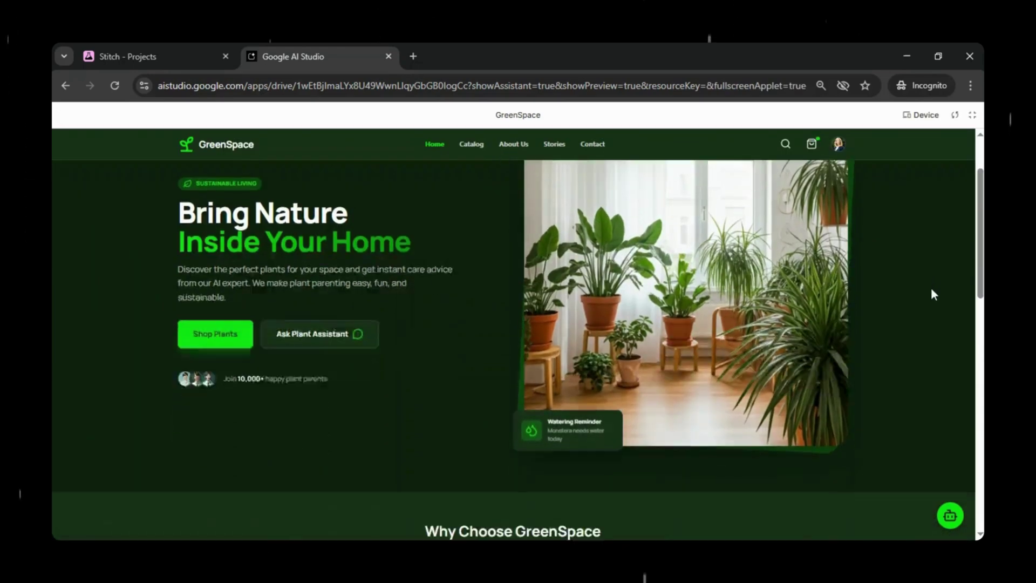
{"action": "scroll", "coordinate": [905, 314], "scroll_direction": "down", "scroll_amount": 5}
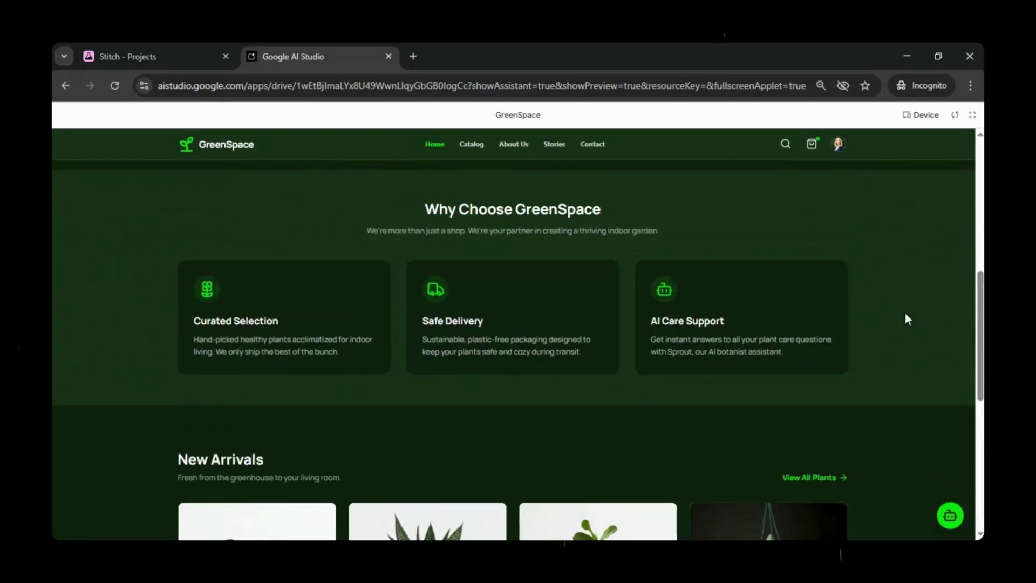
{"action": "scroll", "coordinate": [907, 318], "scroll_direction": "down", "scroll_amount": 6}
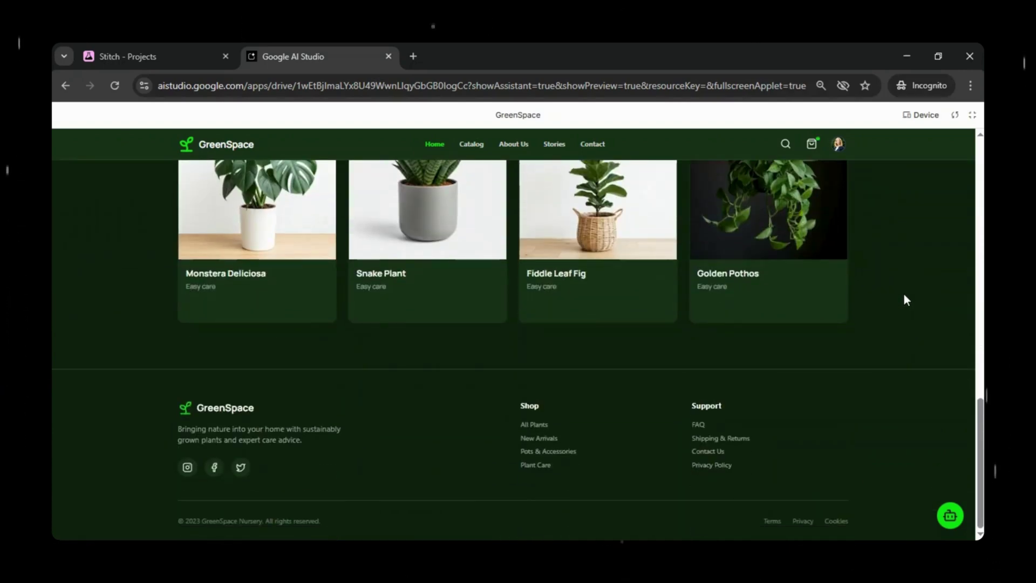
{"action": "scroll", "coordinate": [839, 297], "scroll_direction": "up", "scroll_amount": 15}
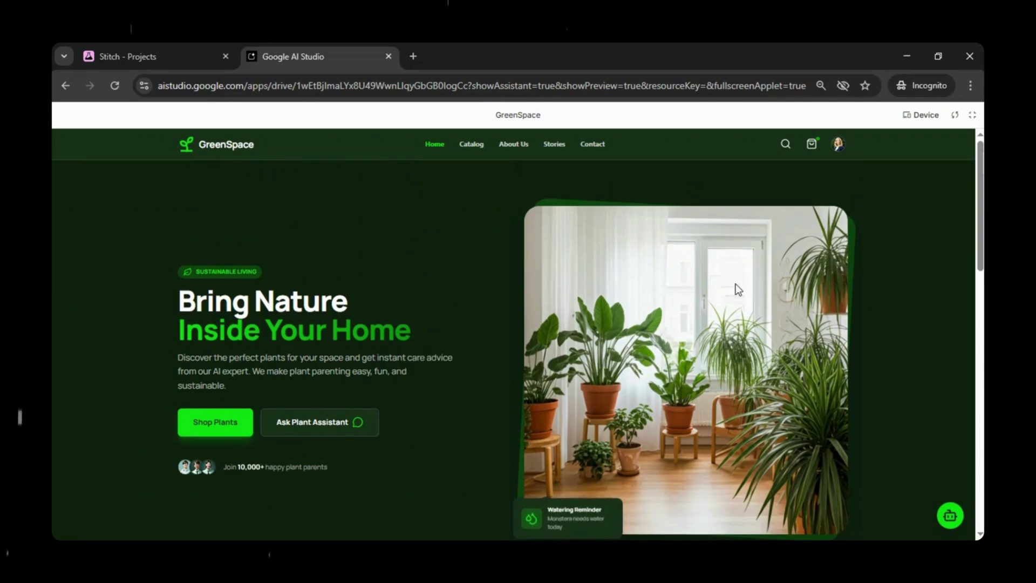
Browse the app's Catalog and About Us pages.
{"action": "left_click", "coordinate": [471, 152]}
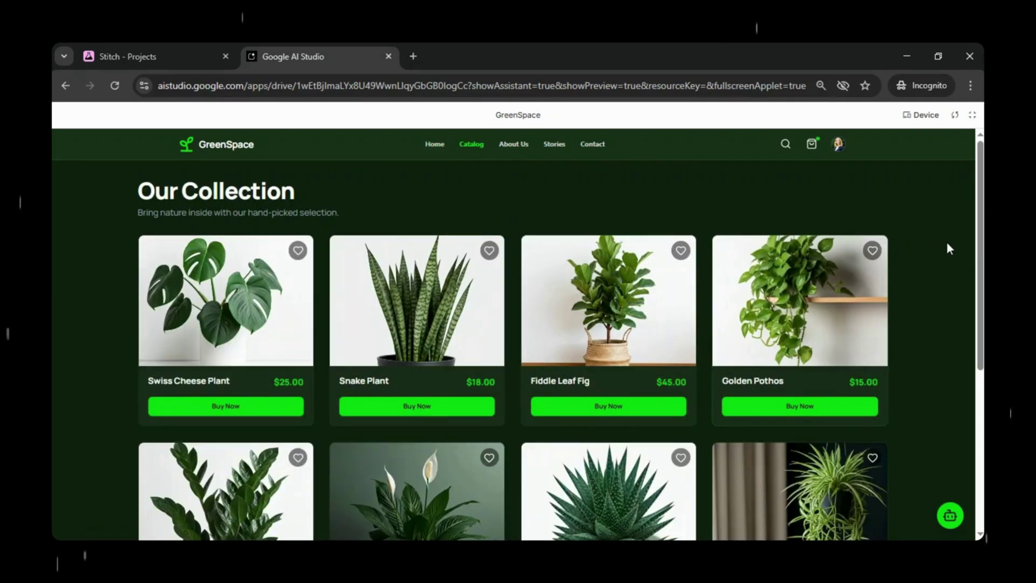
{"action": "scroll", "coordinate": [946, 243], "scroll_direction": "down", "scroll_amount": 4}
{"action": "scroll", "coordinate": [944, 251], "scroll_direction": "down", "scroll_amount": 1}
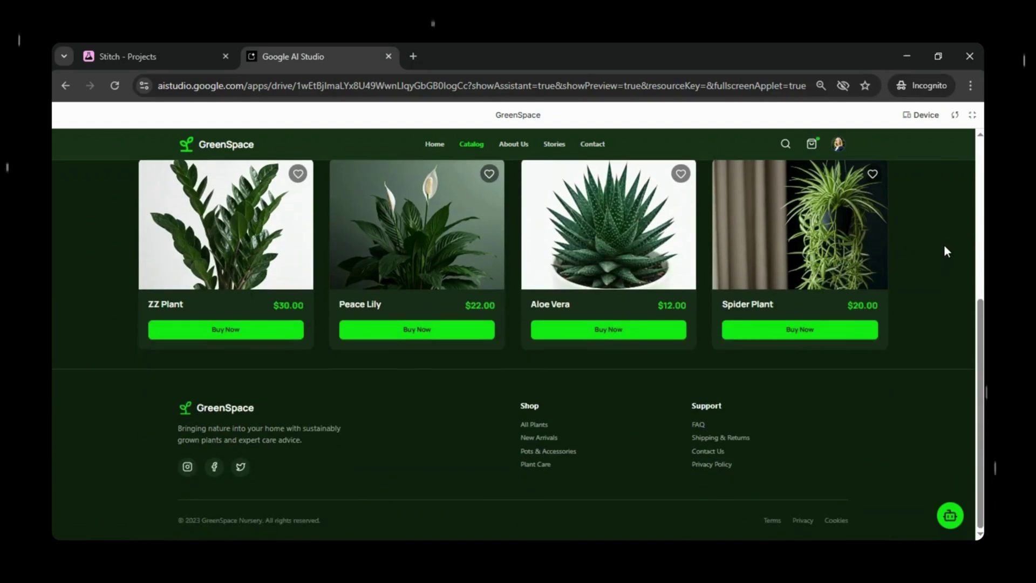
{"action": "scroll", "coordinate": [944, 251], "scroll_direction": "up", "scroll_amount": 1}
{"action": "scroll", "coordinate": [944, 244], "scroll_direction": "up", "scroll_amount": 4}
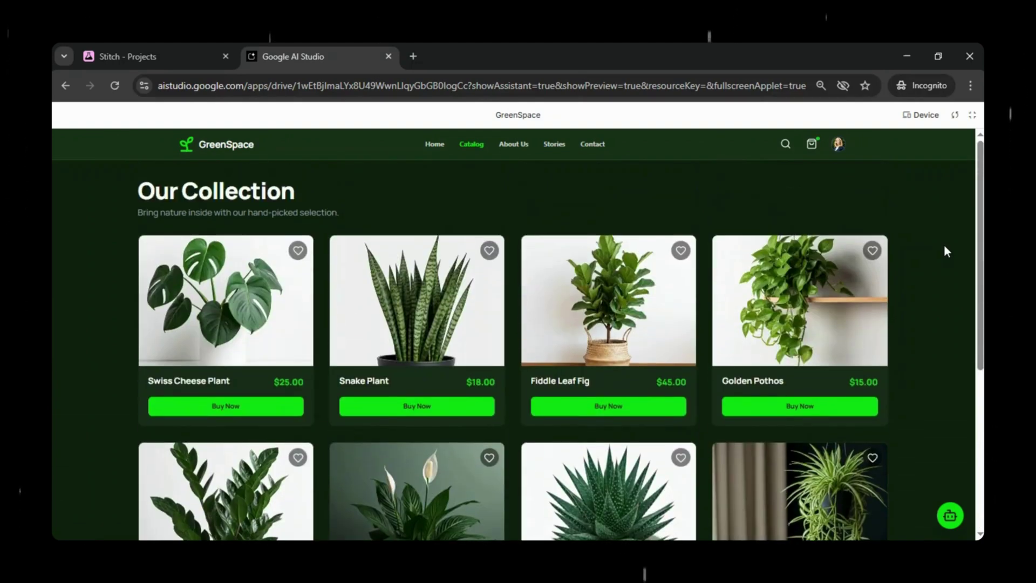
{"action": "left_click", "coordinate": [519, 147]}
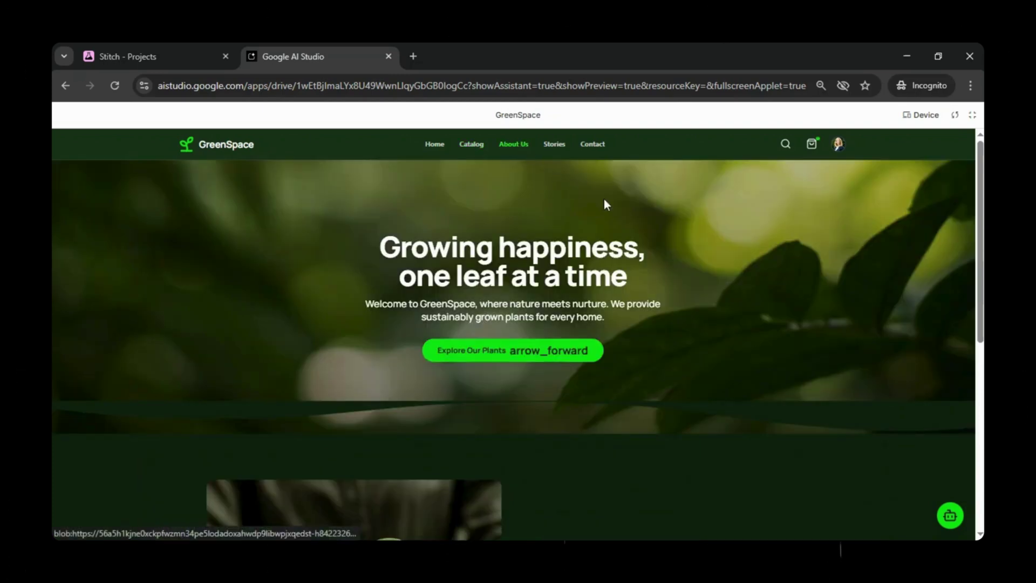
{"action": "scroll", "coordinate": [821, 268], "scroll_direction": "down", "scroll_amount": 7}
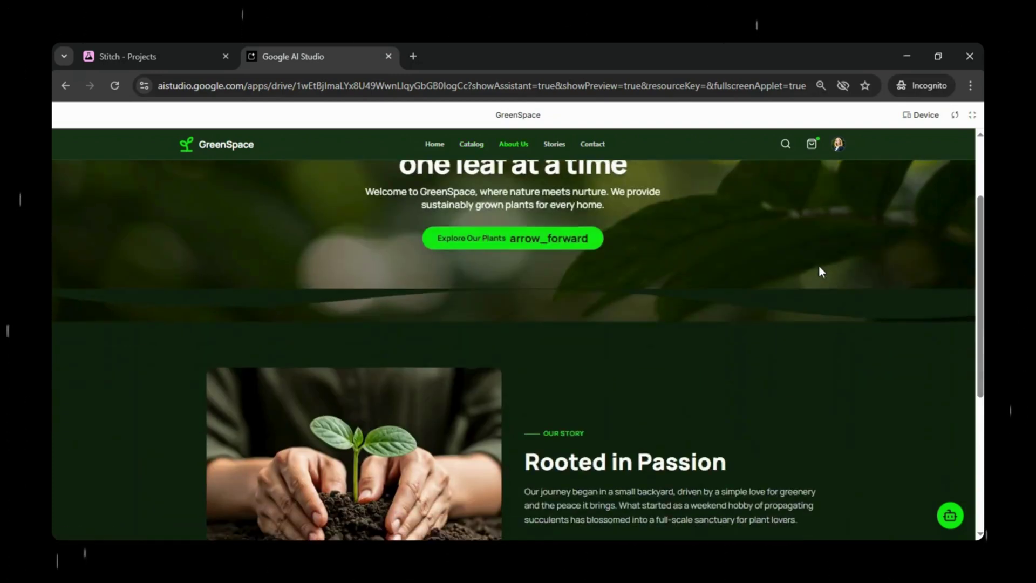
{"action": "scroll", "coordinate": [812, 267], "scroll_direction": "up", "scroll_amount": 5}
{"action": "scroll", "coordinate": [815, 271], "scroll_direction": "up", "scroll_amount": 2}
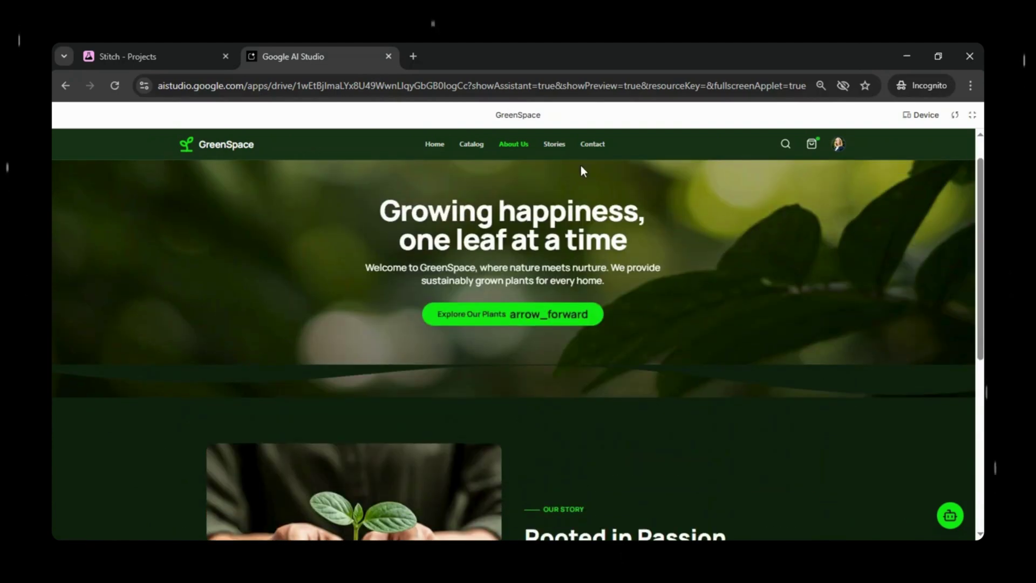
Browse the app's Stories and Contact pages.
{"action": "left_click", "coordinate": [554, 144]}
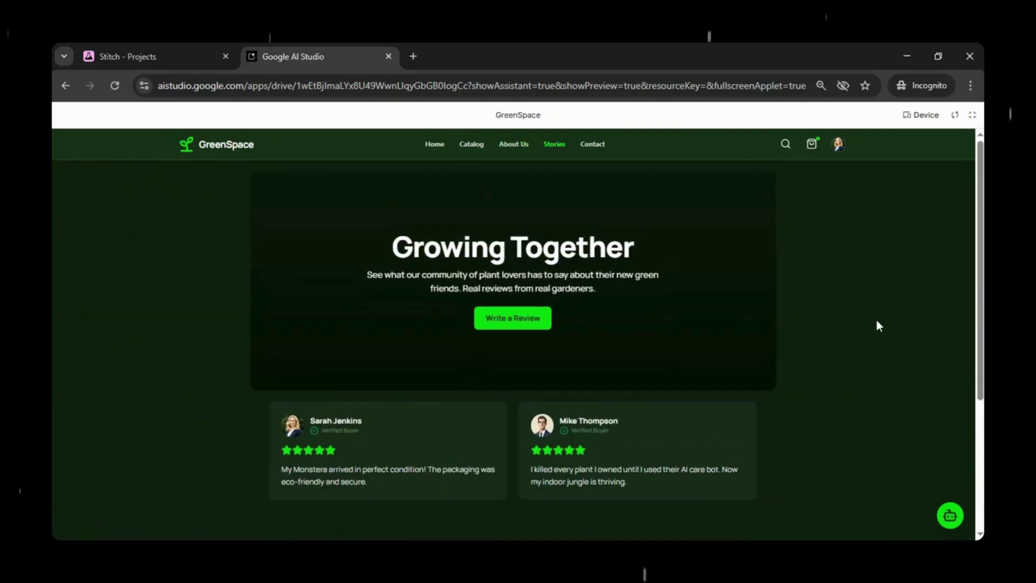
{"action": "scroll", "coordinate": [878, 323], "scroll_direction": "down", "scroll_amount": 1}
{"action": "scroll", "coordinate": [876, 324], "scroll_direction": "down", "scroll_amount": 2}
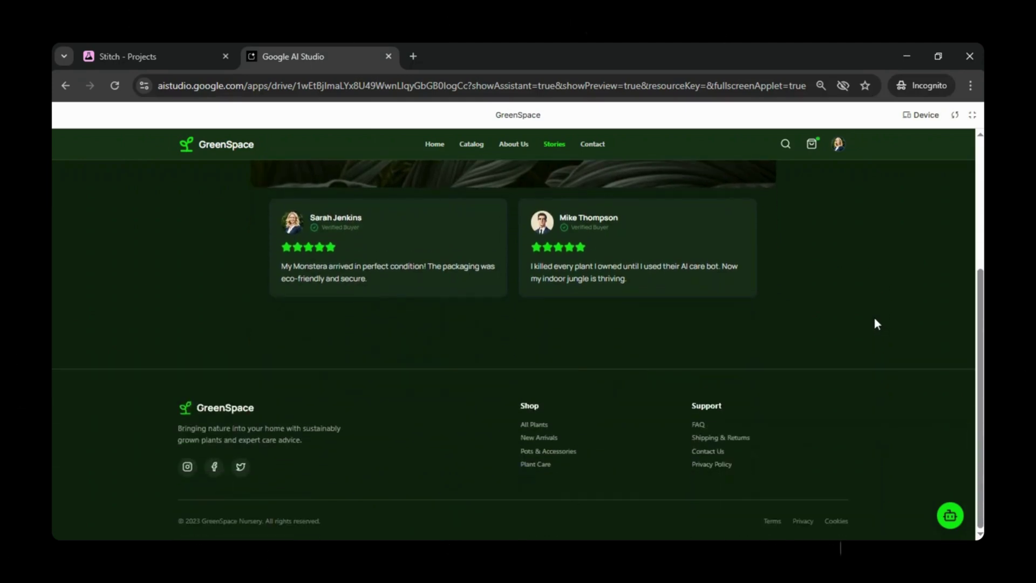
{"action": "left_click", "coordinate": [597, 151]}
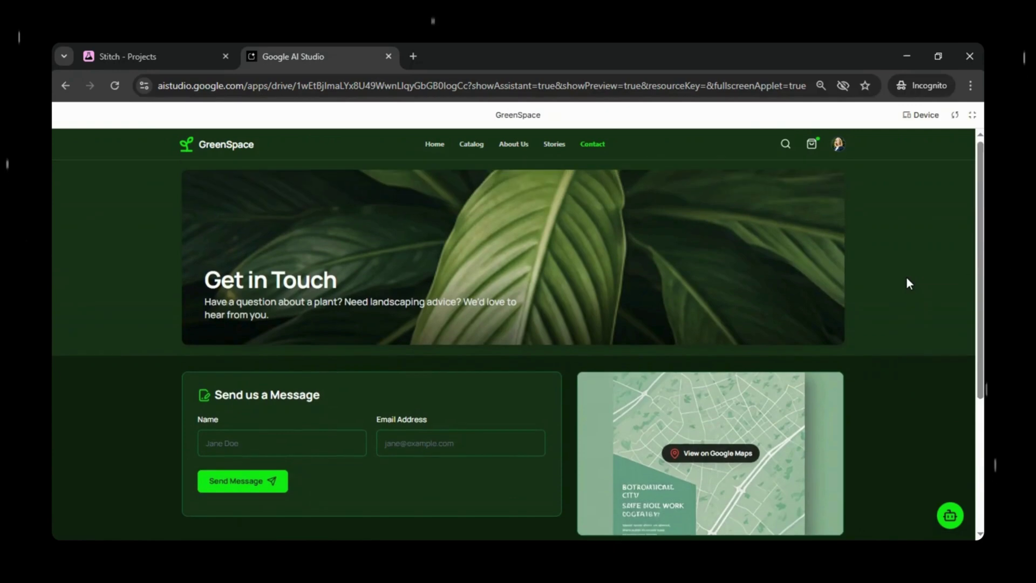
{"action": "scroll", "coordinate": [909, 284], "scroll_direction": "down", "scroll_amount": 4}
{"action": "scroll", "coordinate": [907, 277], "scroll_direction": "up", "scroll_amount": 4}
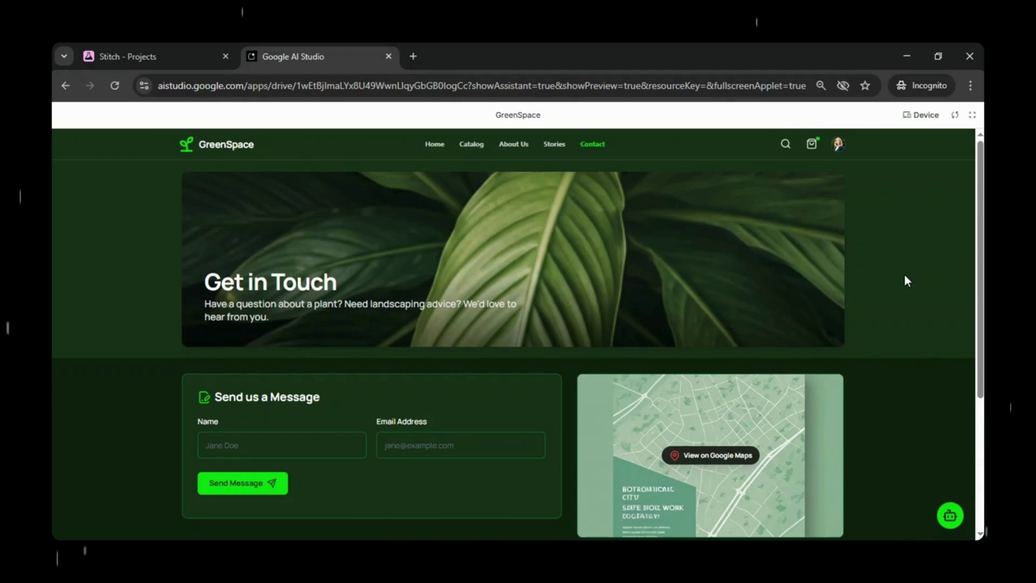
Back in Stitch, generate a Predictive Heatmap of the Contact Us Page.
{"action": "left_click", "coordinate": [127, 56]}
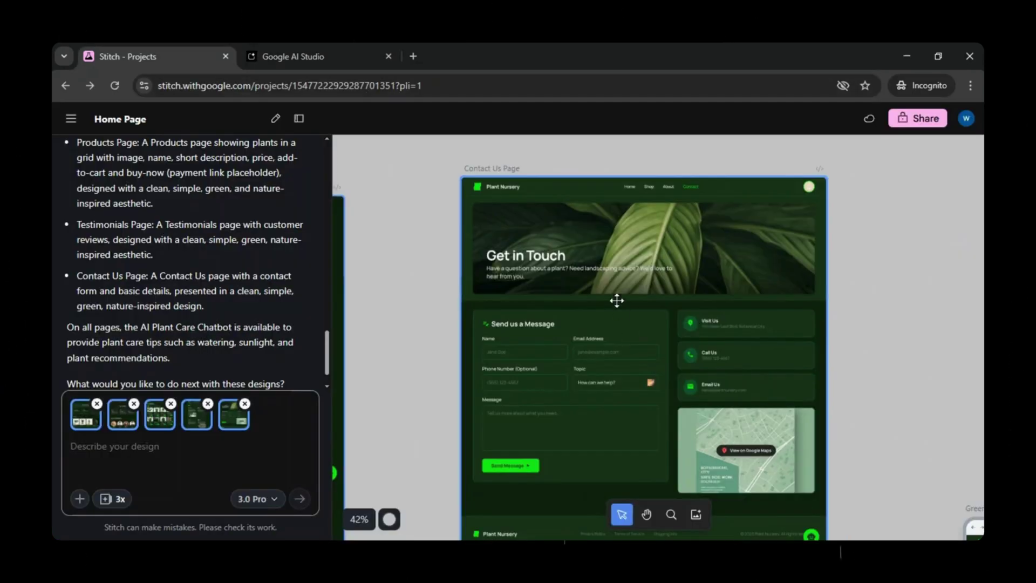
{"action": "left_click", "coordinate": [607, 263]}
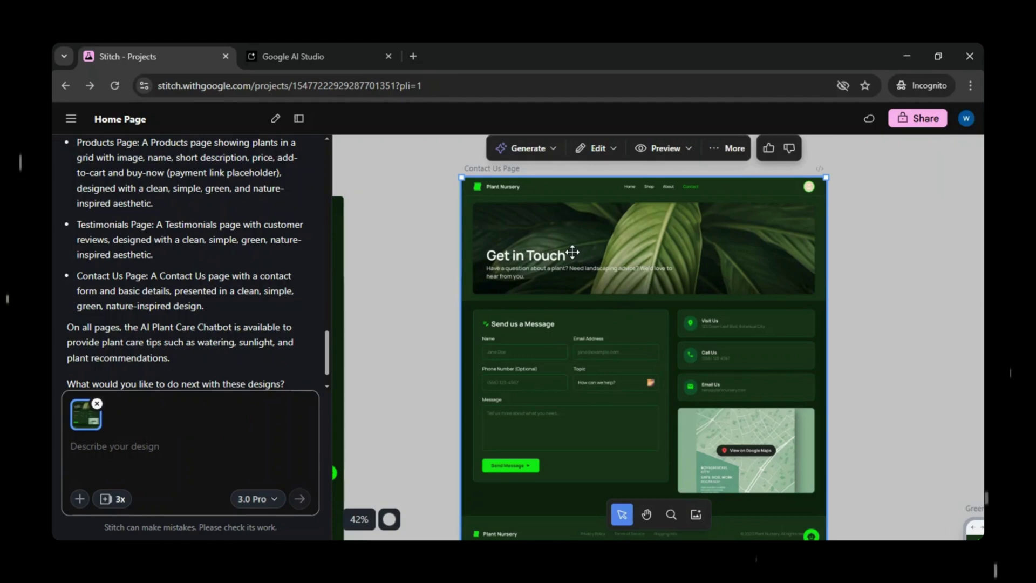
{"action": "left_click", "coordinate": [553, 156]}
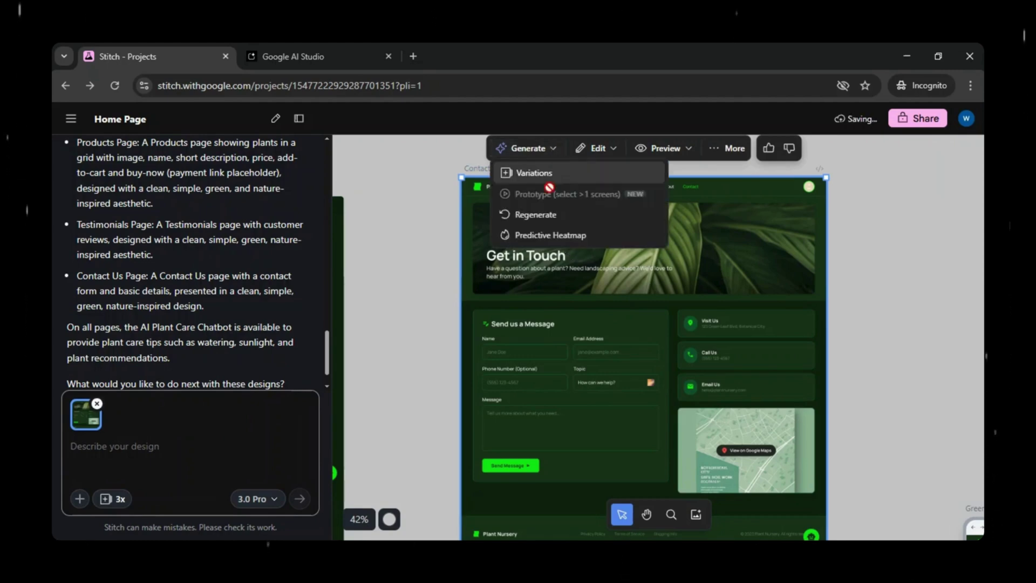
{"action": "left_click", "coordinate": [558, 236]}
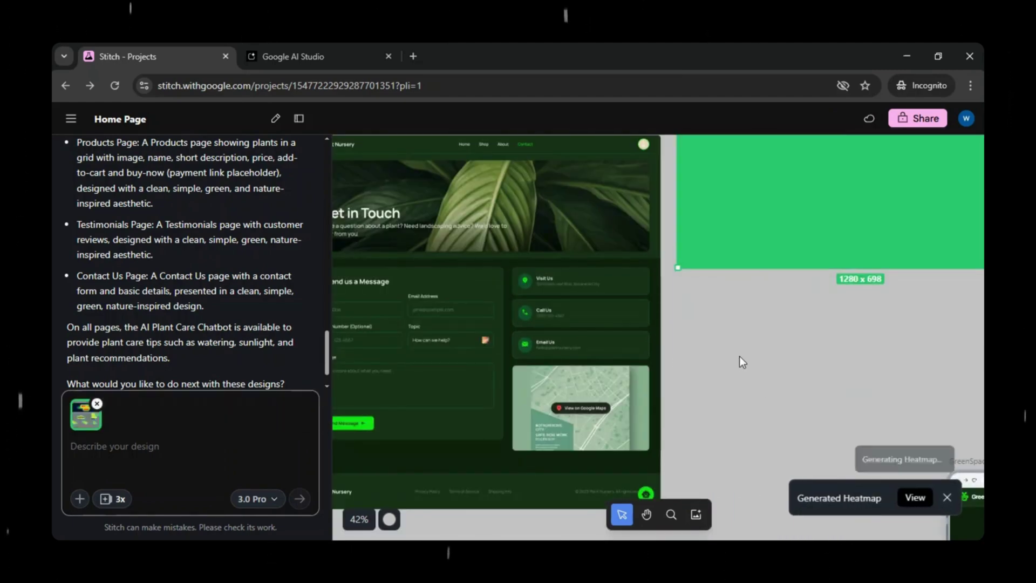
Drag the heatmap frame over the Contact Us page design and inspect it.
{"action": "left_click_drag", "start_coordinate": [768, 214], "coordinate": [534, 344]}
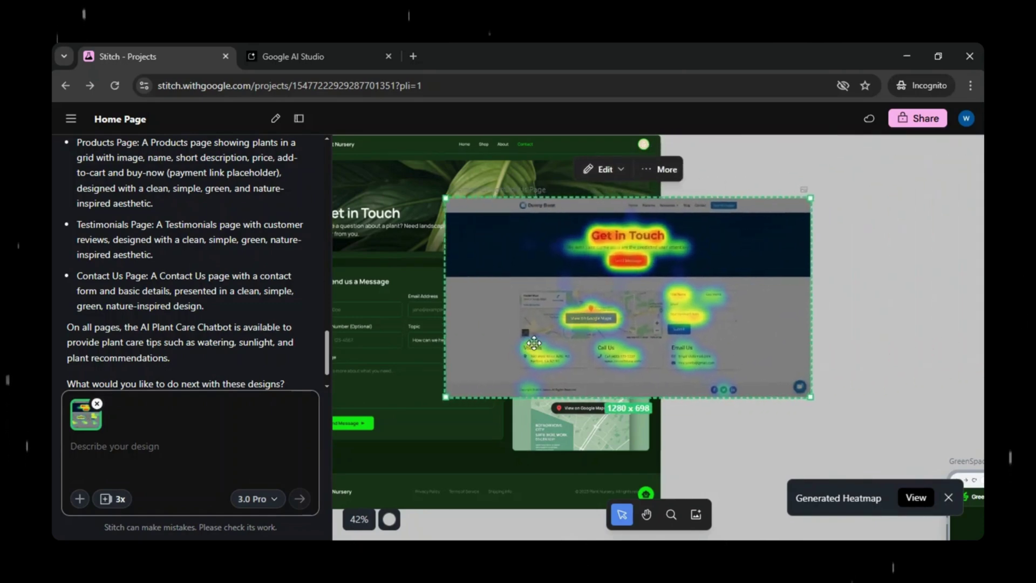
{"action": "scroll", "coordinate": [750, 323], "scroll_direction": "up", "scroll_amount": 3}
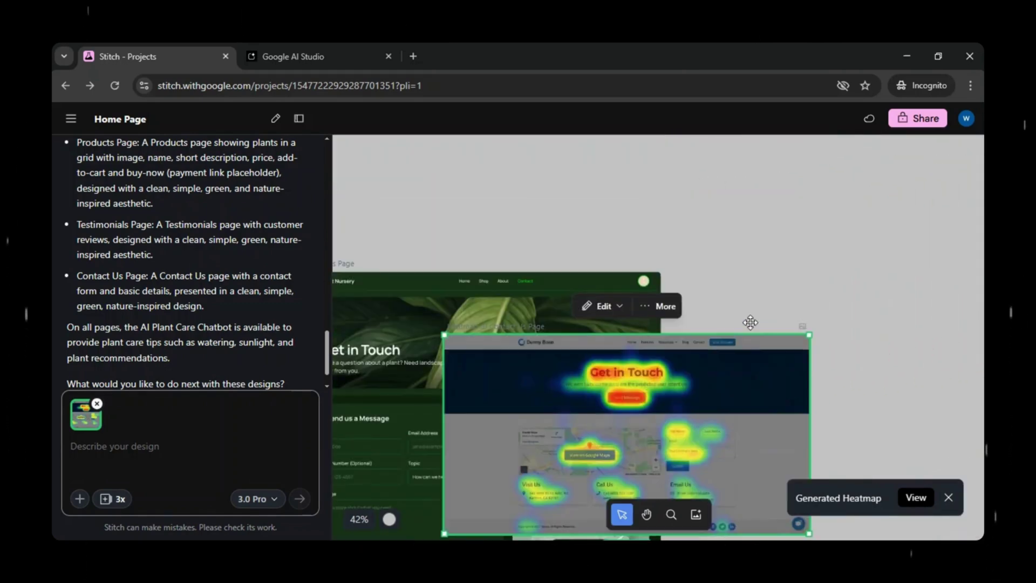
{"action": "scroll", "coordinate": [750, 322], "scroll_direction": "down", "scroll_amount": 2}
{"action": "scroll", "coordinate": [716, 409], "scroll_direction": "up", "scroll_amount": 4}
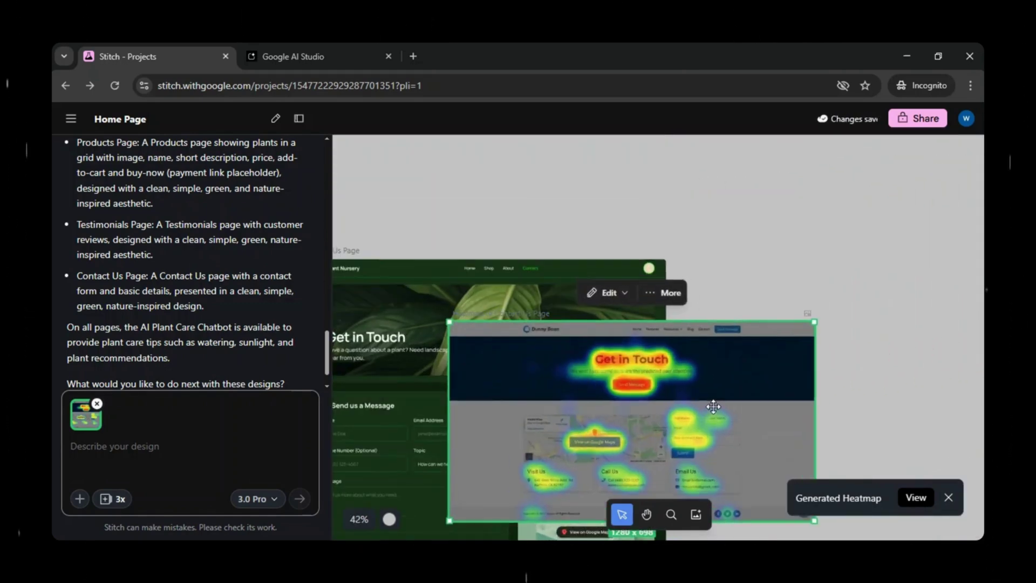
{"action": "scroll", "coordinate": [725, 303], "scroll_direction": "down", "scroll_amount": 2}
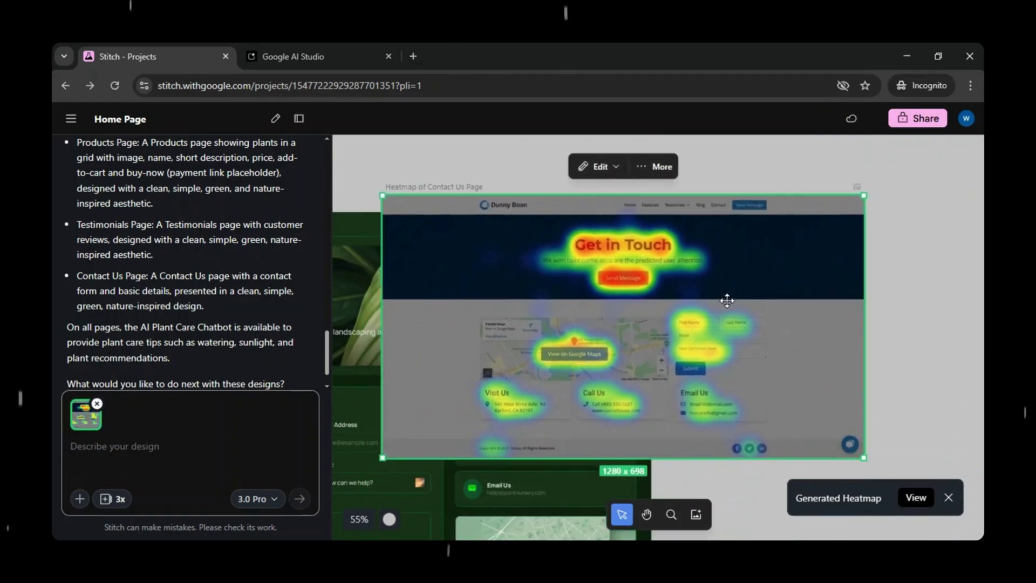
{"action": "scroll", "coordinate": [727, 301], "scroll_direction": "up", "scroll_amount": 1}
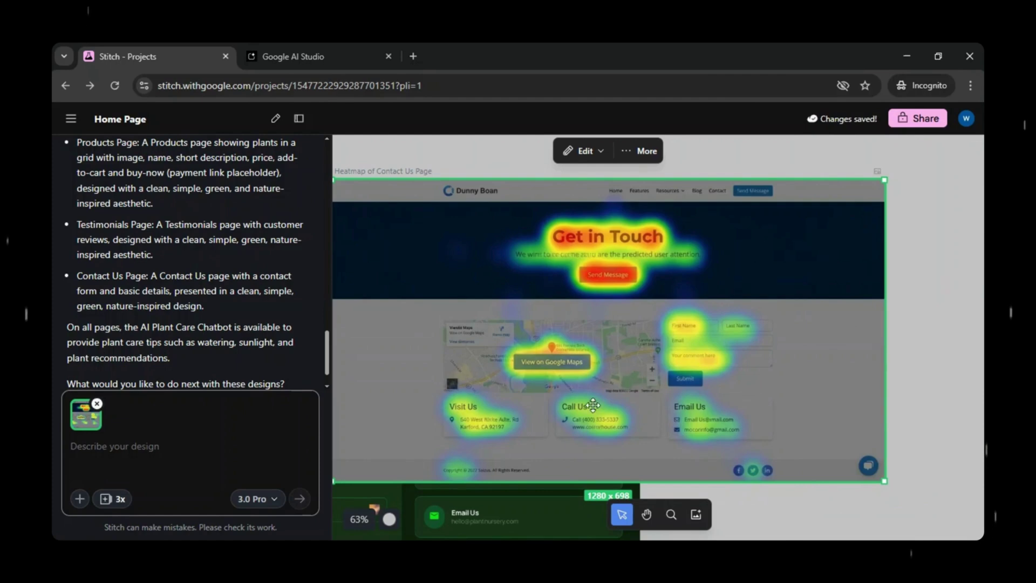
From all projects, switch the model to Redesign and attach the flight-booking sketch.
{"action": "left_click", "coordinate": [71, 119]}
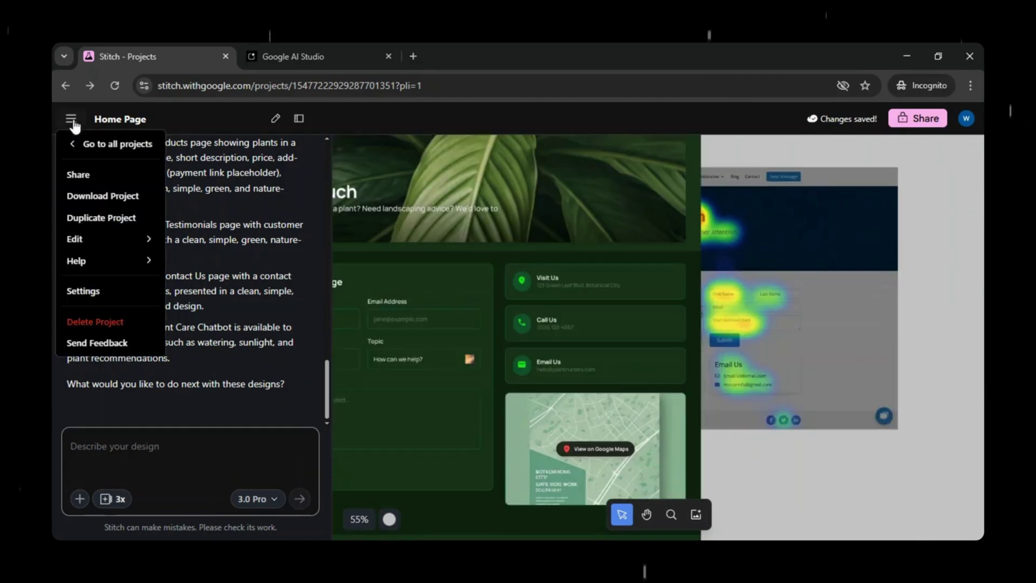
{"action": "left_click", "coordinate": [85, 144]}
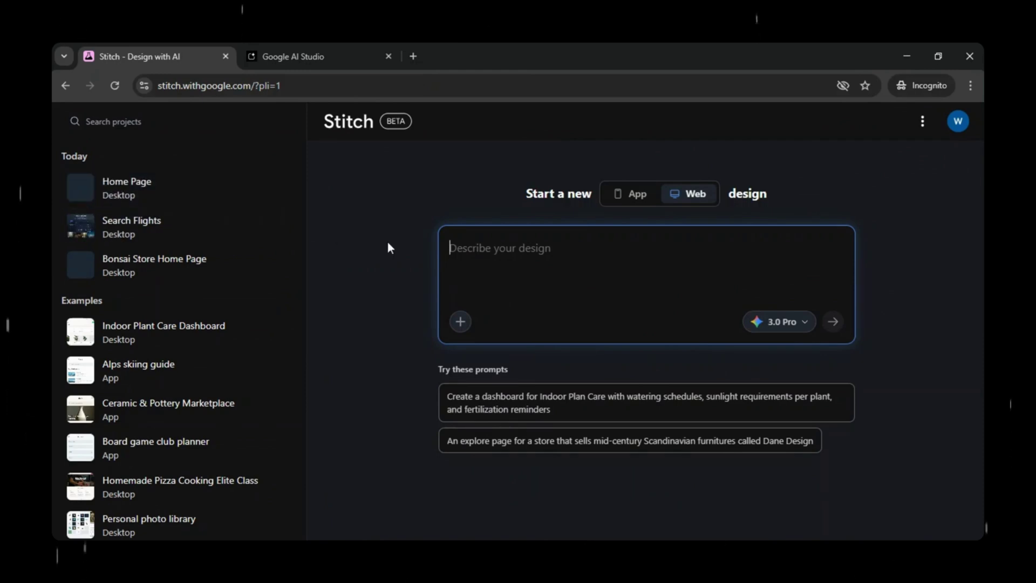
{"action": "left_click", "coordinate": [779, 323]}
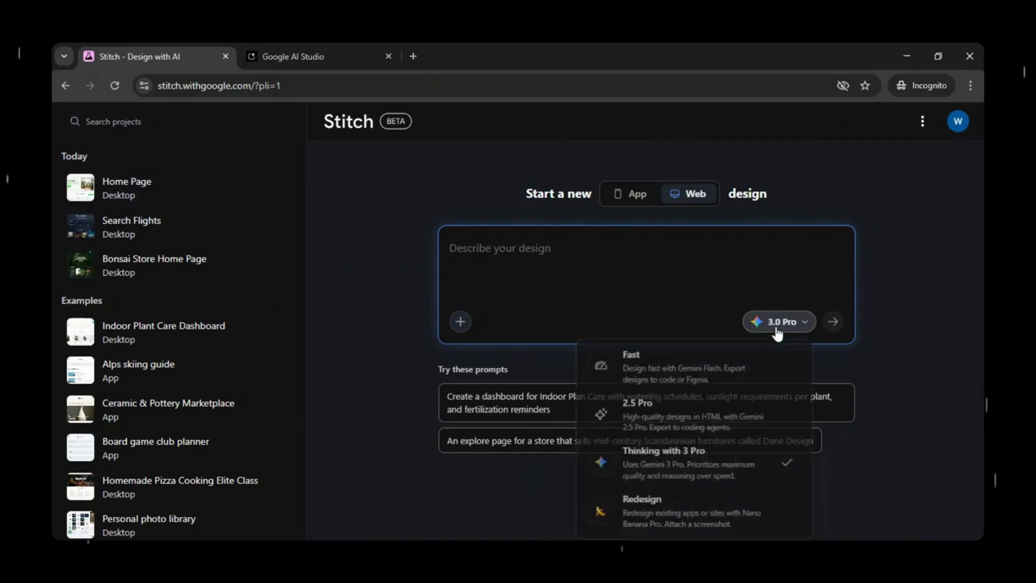
{"action": "left_click", "coordinate": [675, 517]}
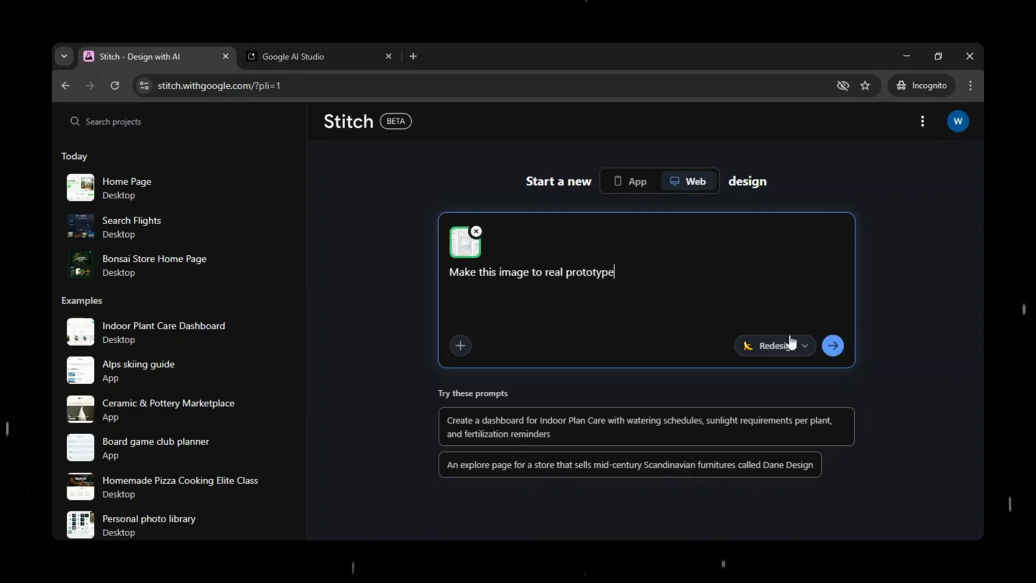
{"action": "left_click", "coordinate": [834, 349]}
Generate the sketch as mobile Flight Search, Flight Selection and Boarding Pass screens, then select all screens.
{"action": "left_click", "coordinate": [834, 347]}
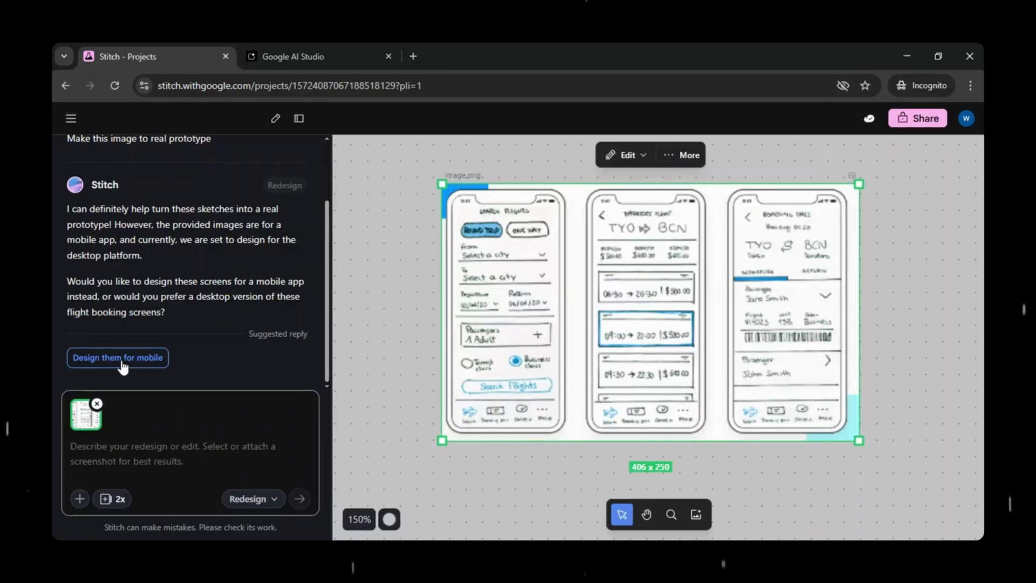
{"action": "left_click", "coordinate": [121, 360]}
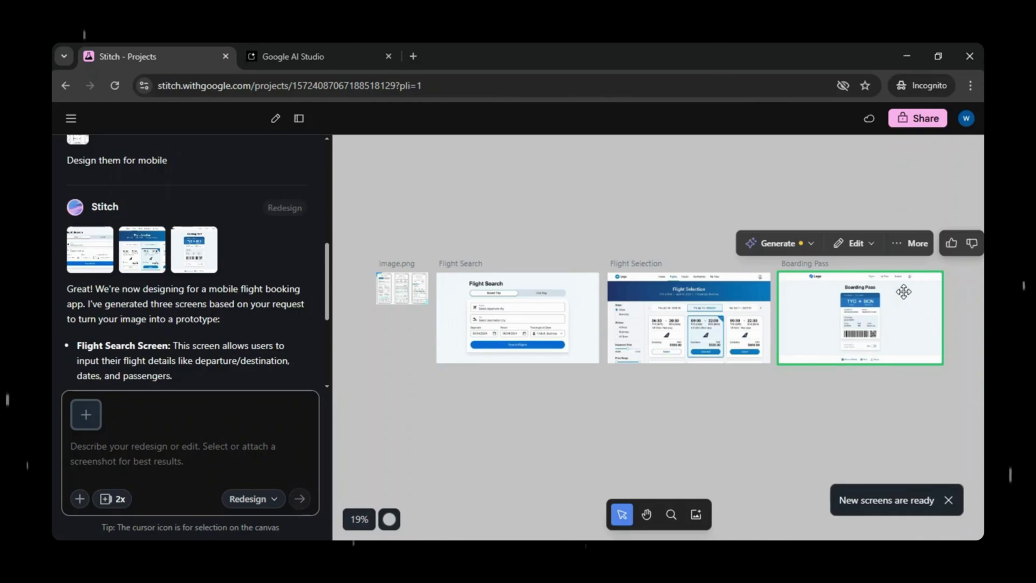
{"action": "key", "text": "ctrl+a"}
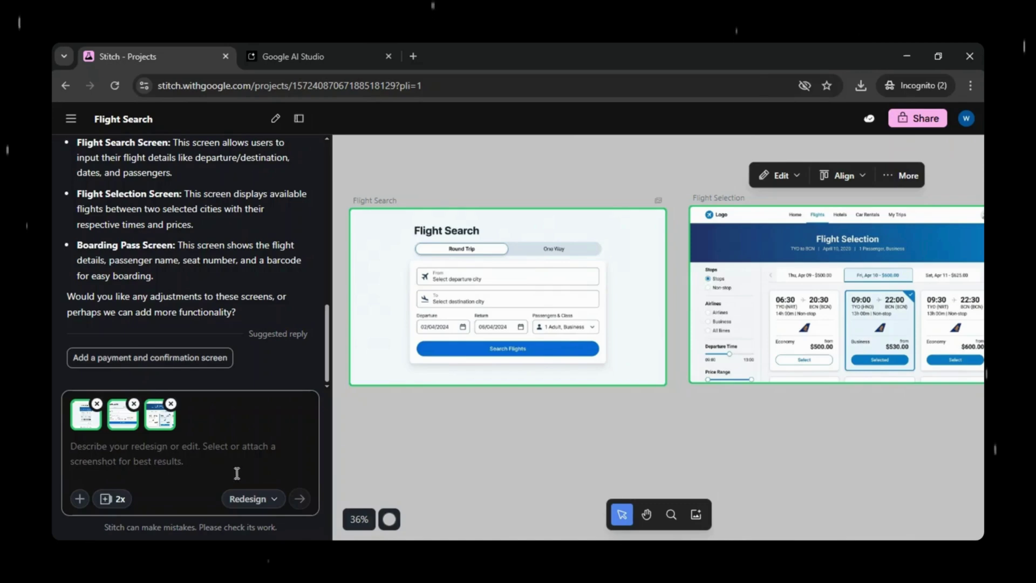
In Redesign mode, submit the prompt 'Redesign this prototype in Christmas theme'.
{"action": "left_click", "coordinate": [252, 498]}
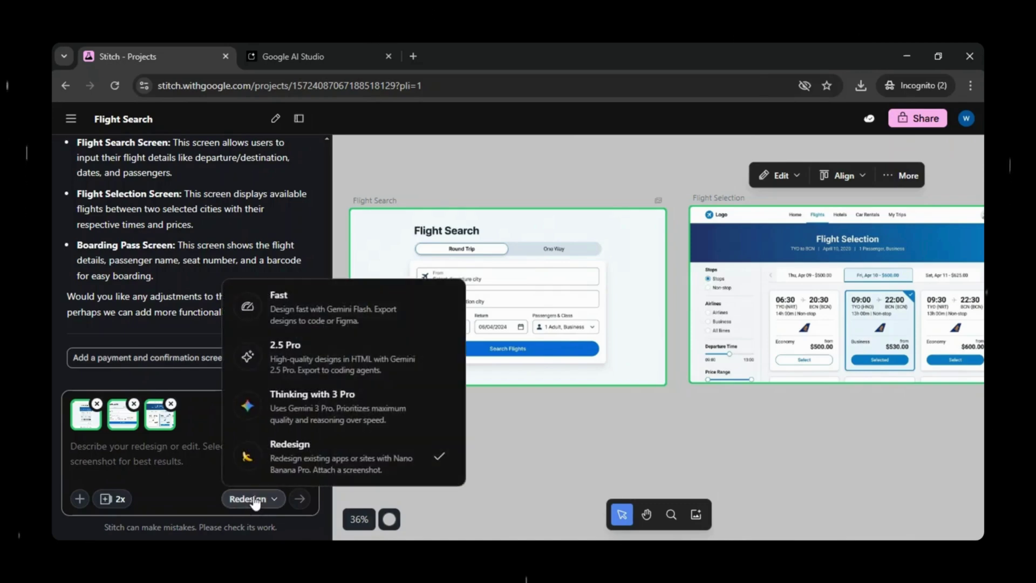
{"action": "left_click", "coordinate": [262, 464]}
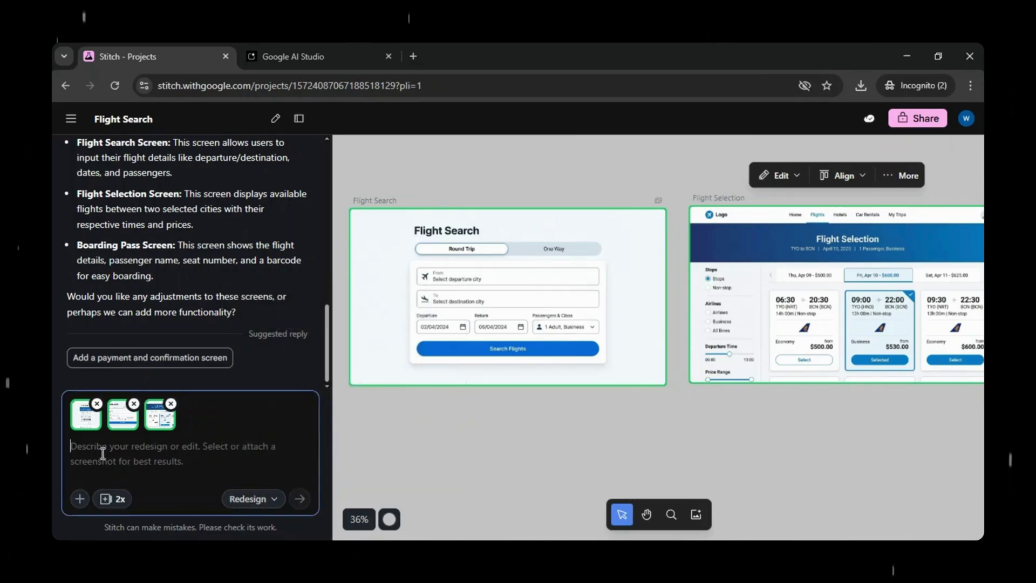
{"action": "type", "text": "Redesign this prototype in Christmas theme"}
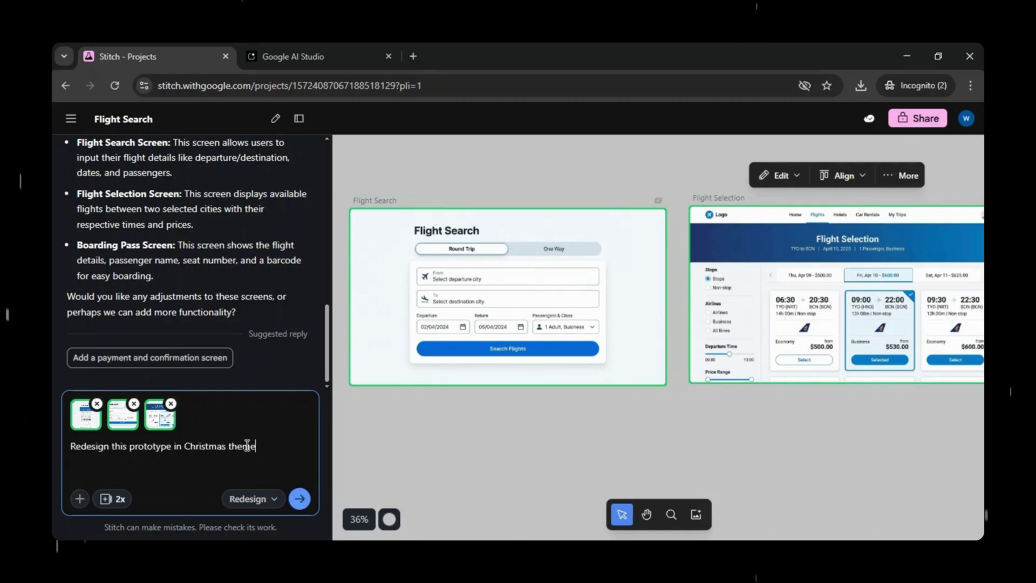
{"action": "left_click", "coordinate": [299, 501]}
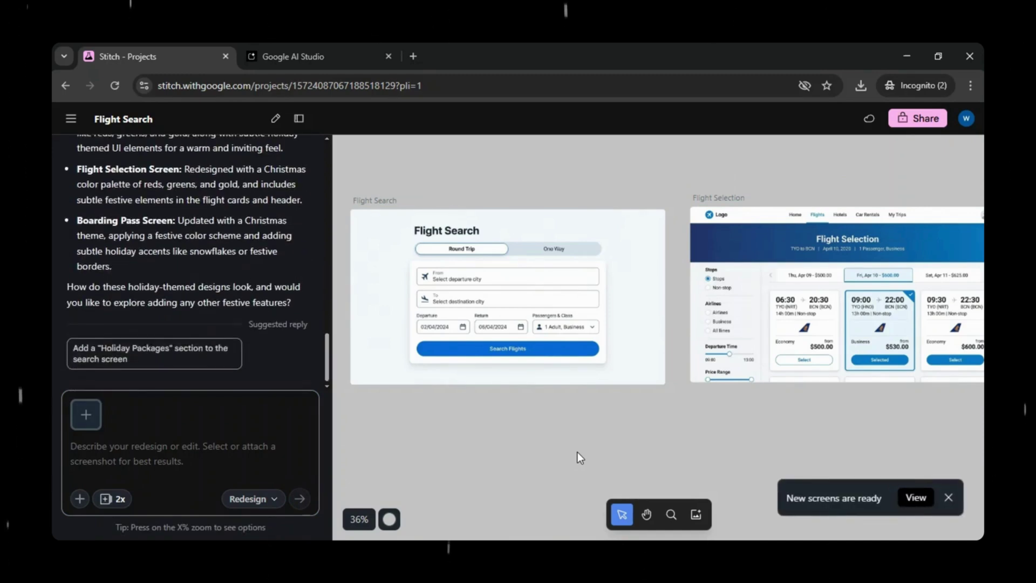
Select all screens and pan them left at 47% zoom to inspect festive Flight Search through Boarding Pass.
{"action": "key", "text": "ctrl+a"}
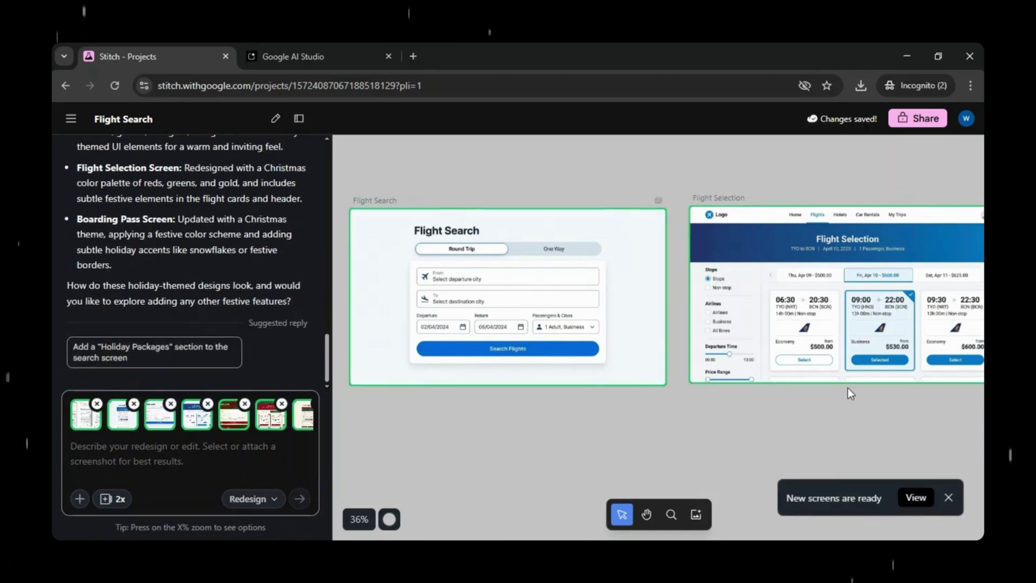
{"action": "left_click_drag", "start_coordinate": [823, 294], "coordinate": [818, 295]}
{"action": "scroll", "coordinate": [817, 296], "scroll_direction": "right", "scroll_amount": 10}
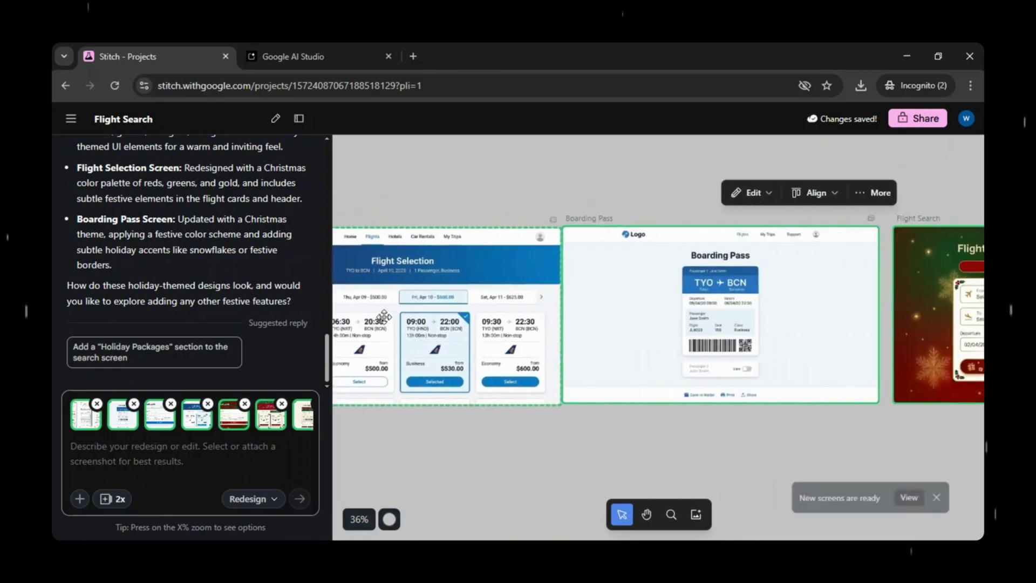
{"action": "left_click_drag", "start_coordinate": [961, 300], "coordinate": [450, 307]}
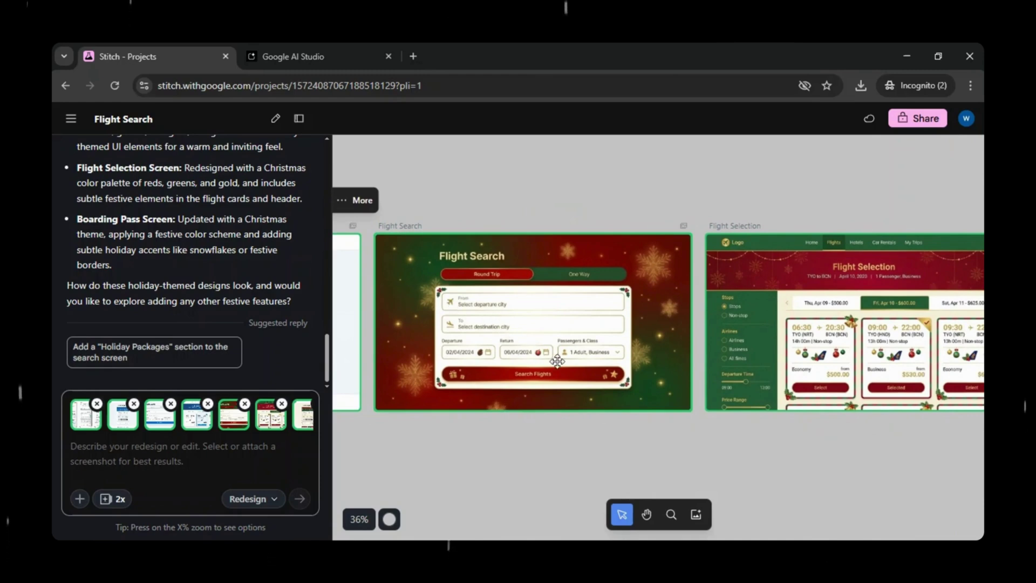
{"action": "left_click_drag", "start_coordinate": [786, 342], "coordinate": [740, 324]}
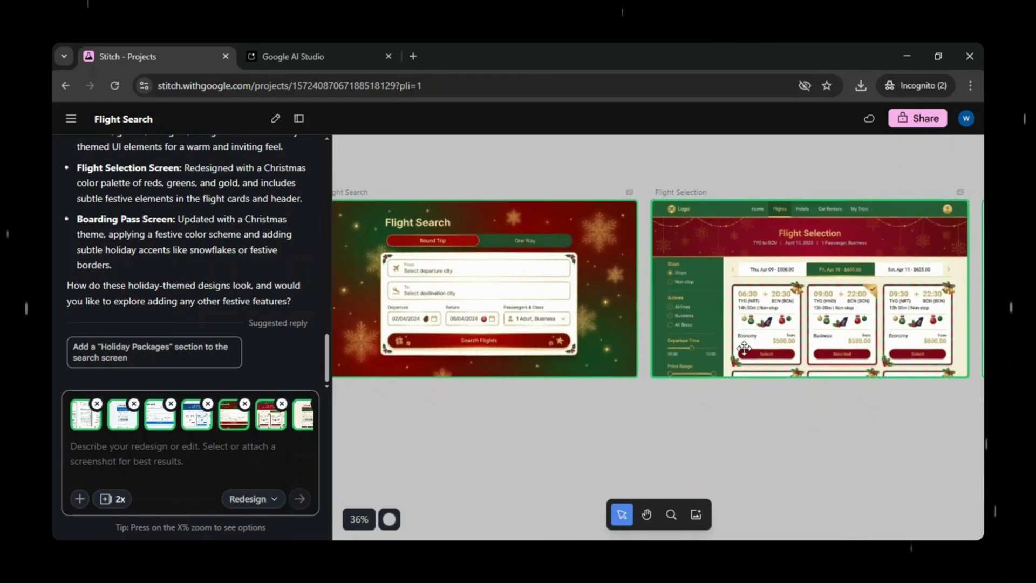
{"action": "scroll", "coordinate": [744, 348], "scroll_direction": "up", "scroll_amount": 1}
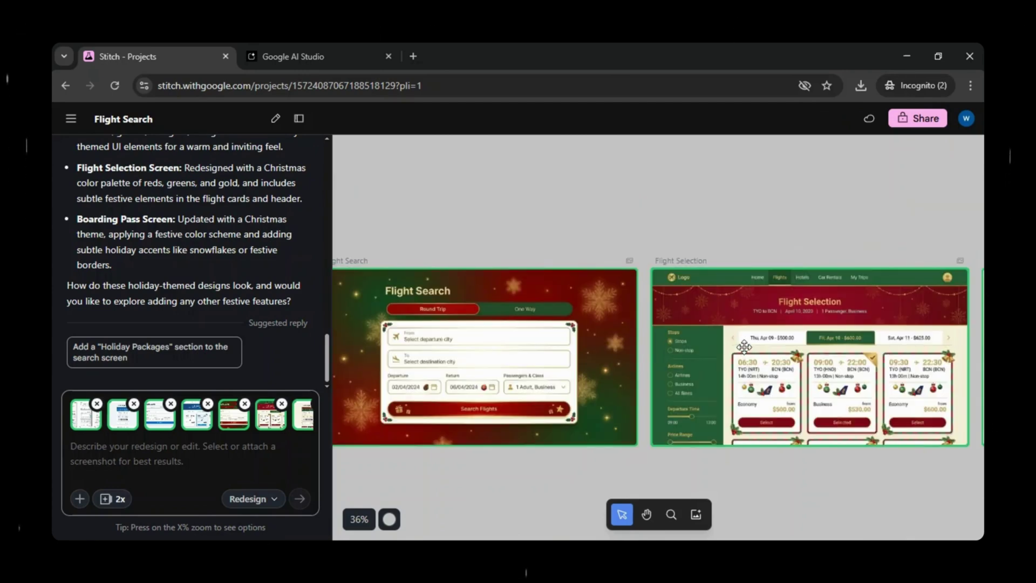
{"action": "scroll", "coordinate": [752, 335], "scroll_direction": "up", "scroll_amount": 3}
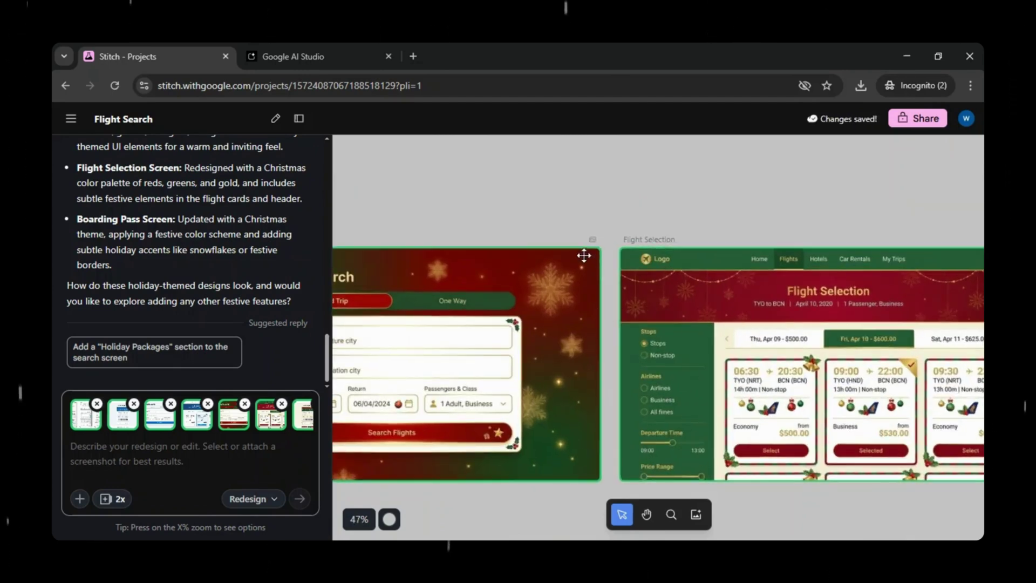
{"action": "left_click_drag", "start_coordinate": [538, 324], "coordinate": [710, 269]}
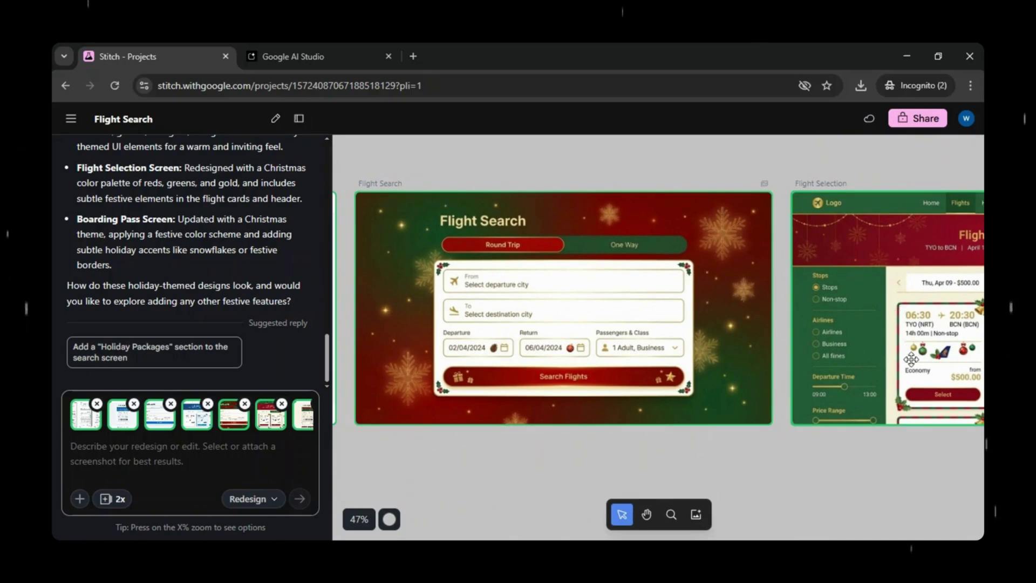
{"action": "left_click_drag", "start_coordinate": [912, 359], "coordinate": [534, 356]}
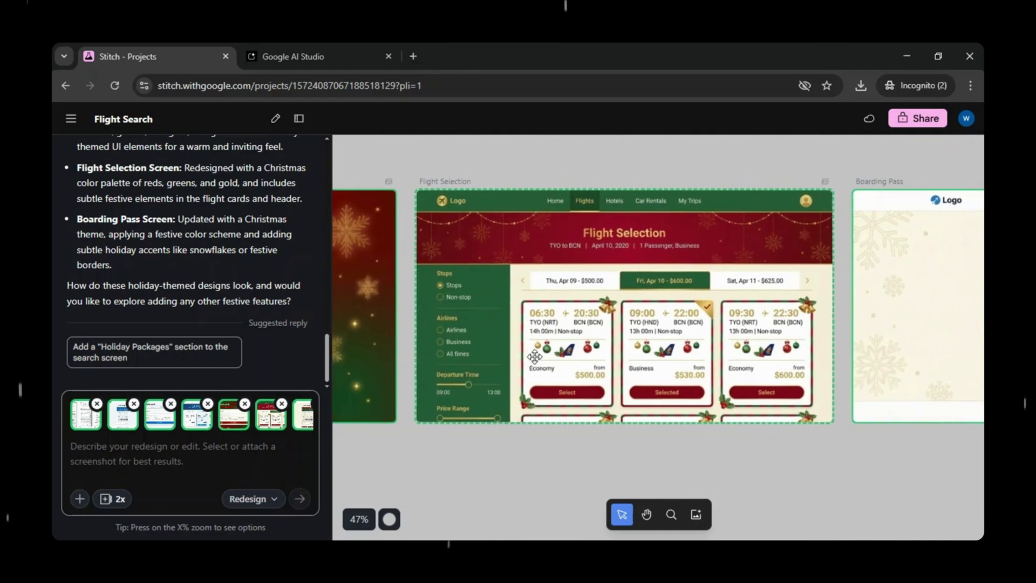
{"action": "left_click_drag", "start_coordinate": [918, 322], "coordinate": [613, 334]}
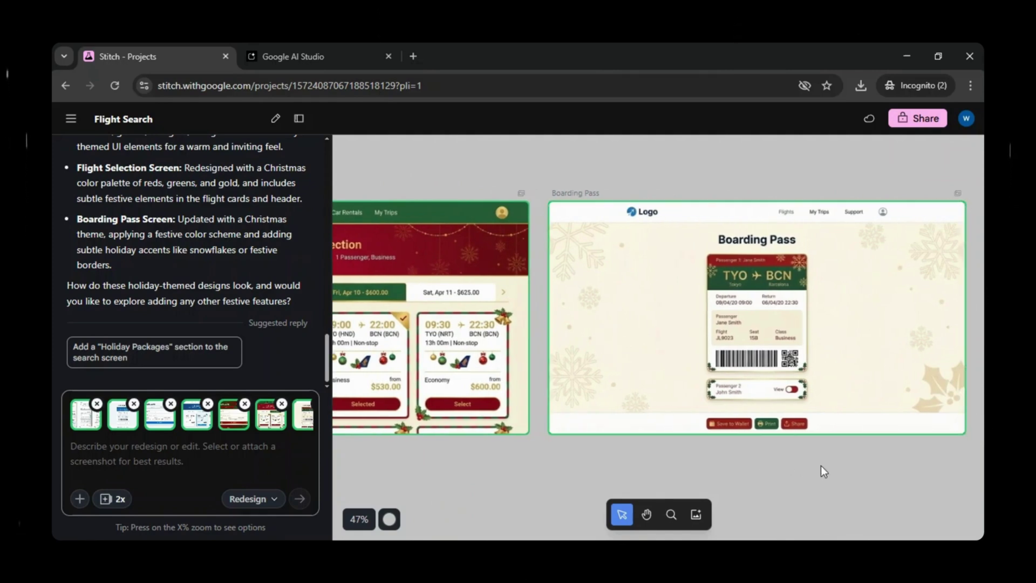